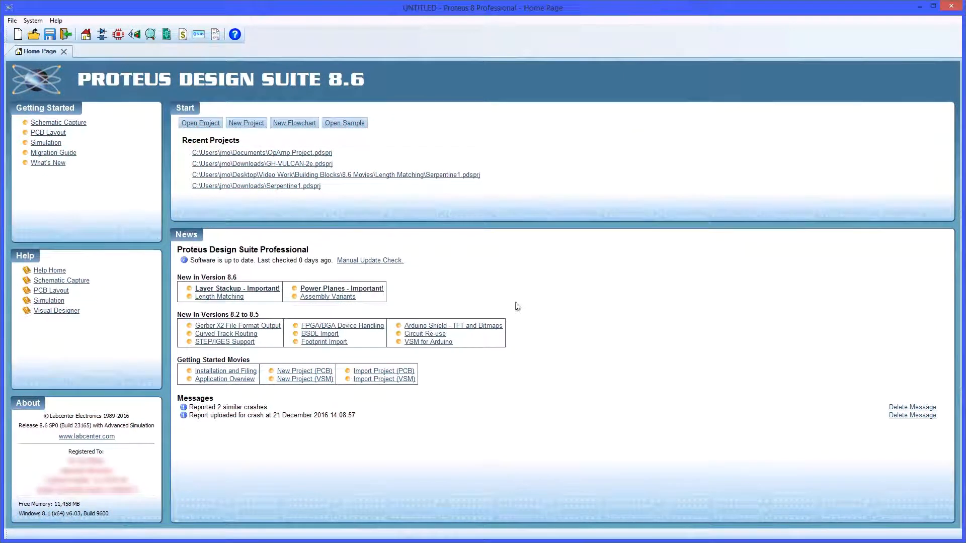
# Step: Start a new project and name it OpAmpProject.pdsprj in the Documents folder
pyautogui.click(247, 123)
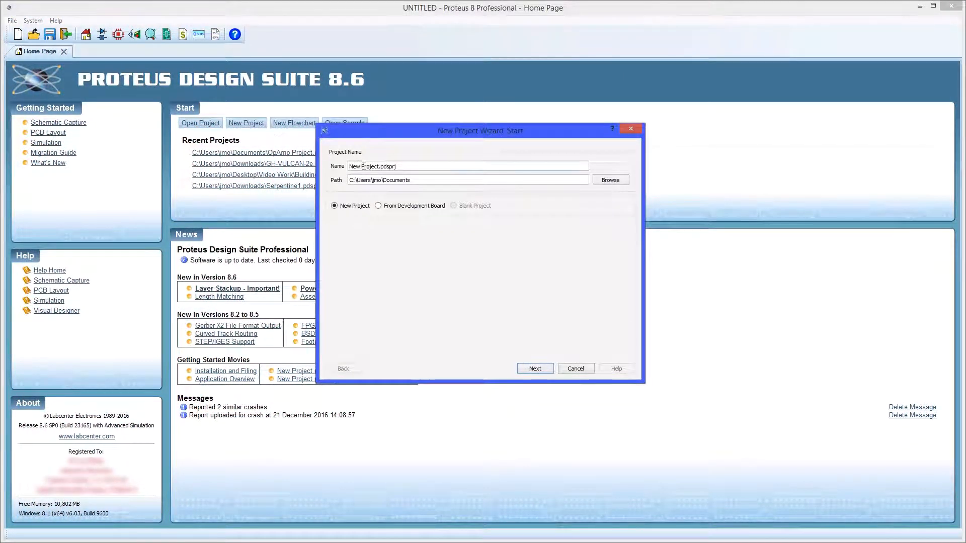
pyautogui.moveTo(361, 166); pyautogui.dragTo(347, 166)
pyautogui.write('OpAmp')
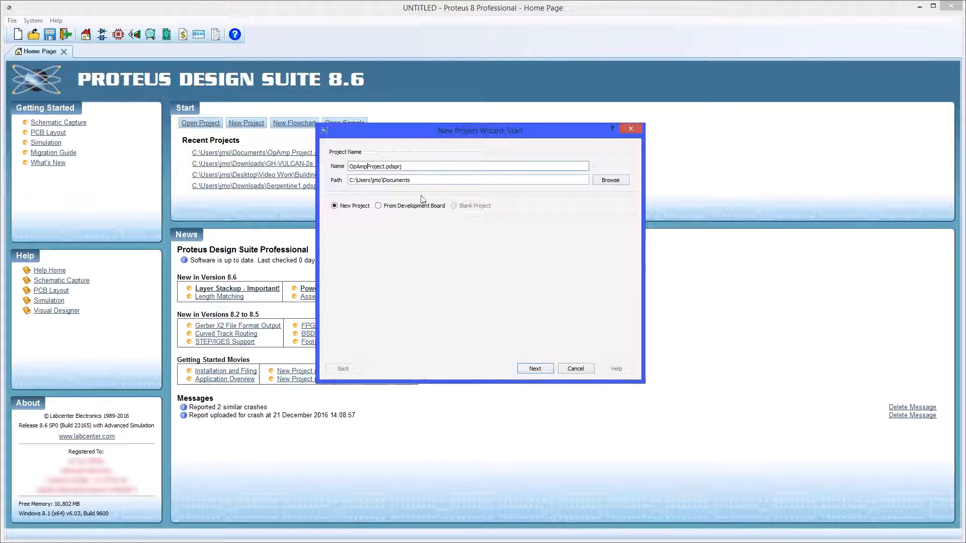
pyautogui.click(535, 369)
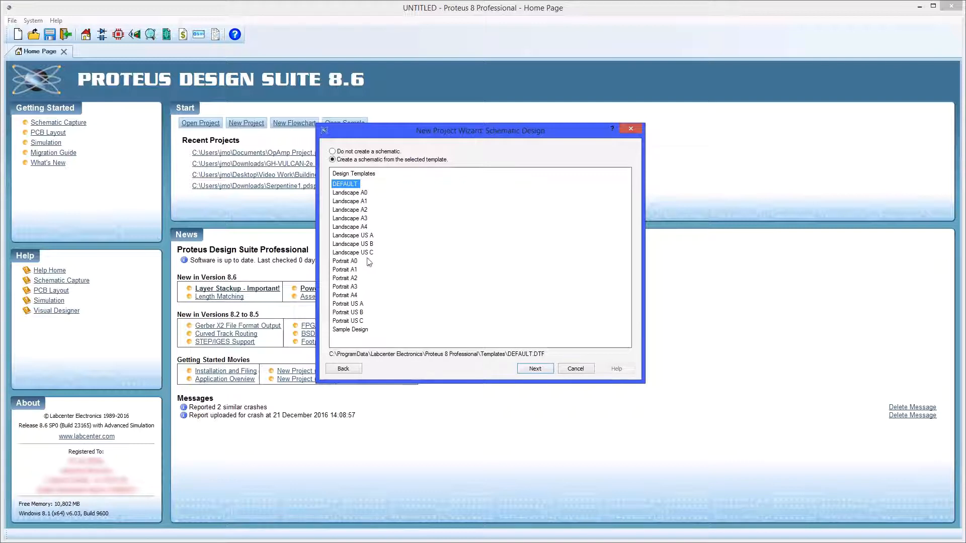
# Step: Create both the project's schematic and its PCB layout from the DEFAULT templates
pyautogui.click(541, 370)
pyautogui.click(373, 159)
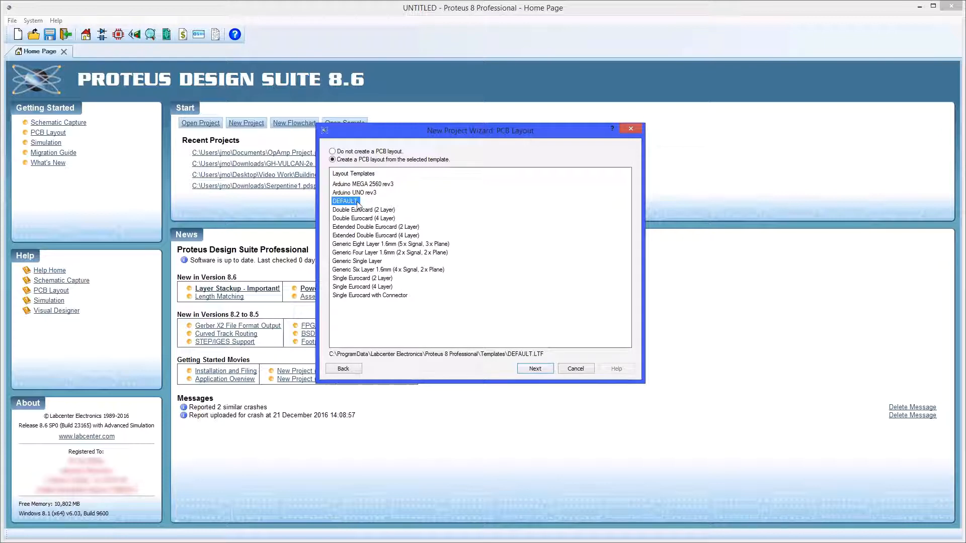
pyautogui.click(534, 369)
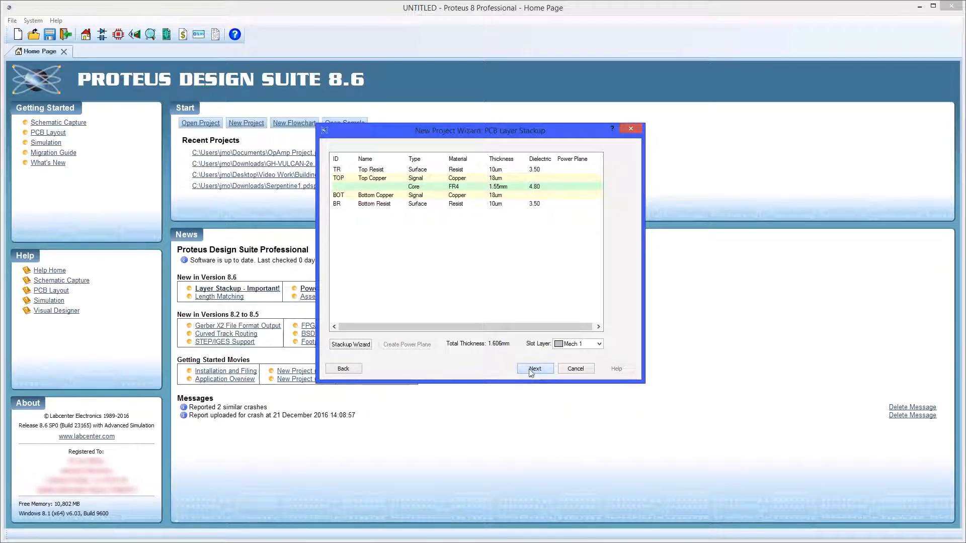
# Step: Accept the default layer stackup and drill pairs, then create the project without firmware
pyautogui.click(534, 369)
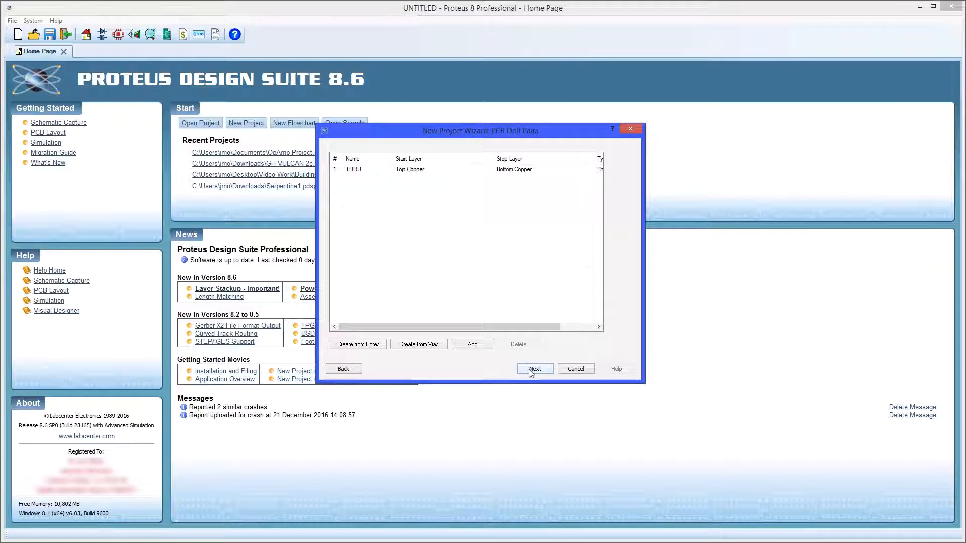
pyautogui.click(534, 369)
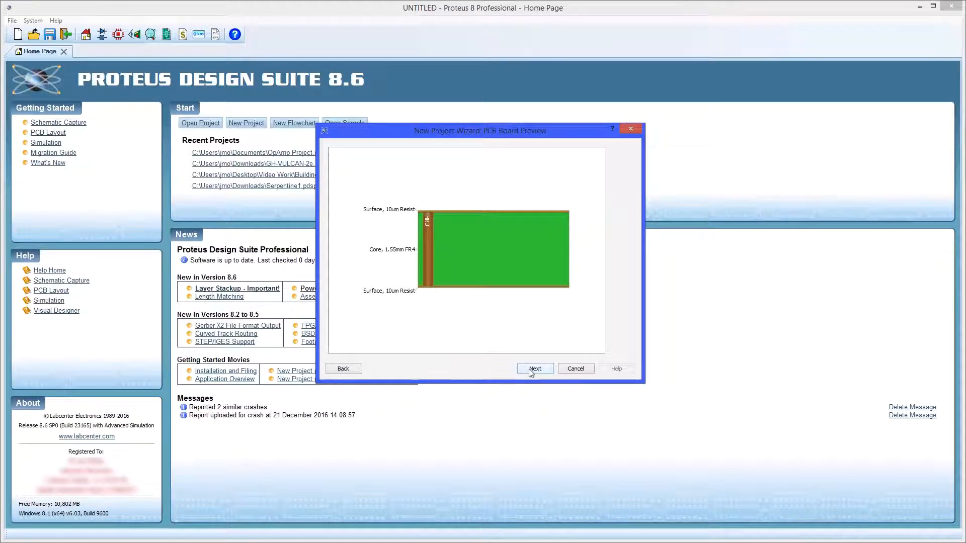
pyautogui.click(534, 369)
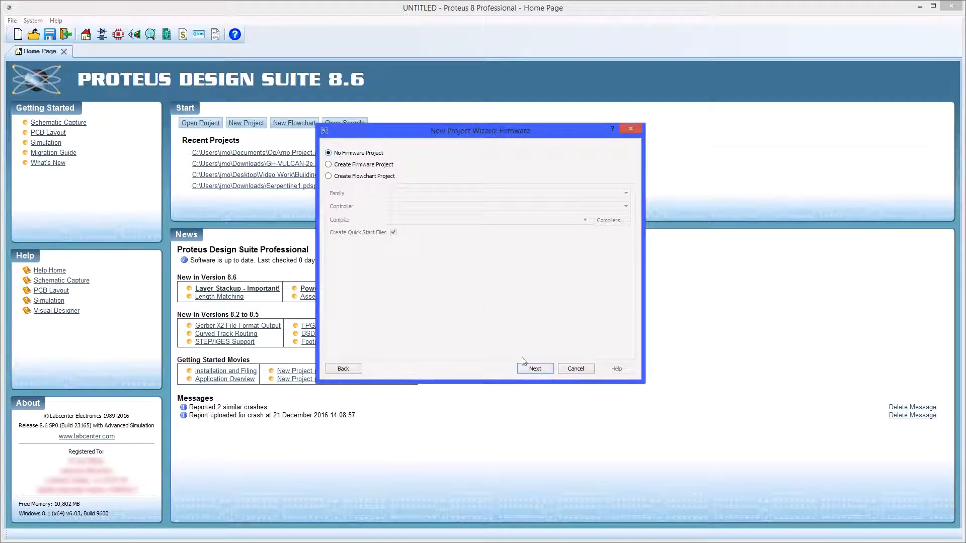
pyautogui.click(536, 370)
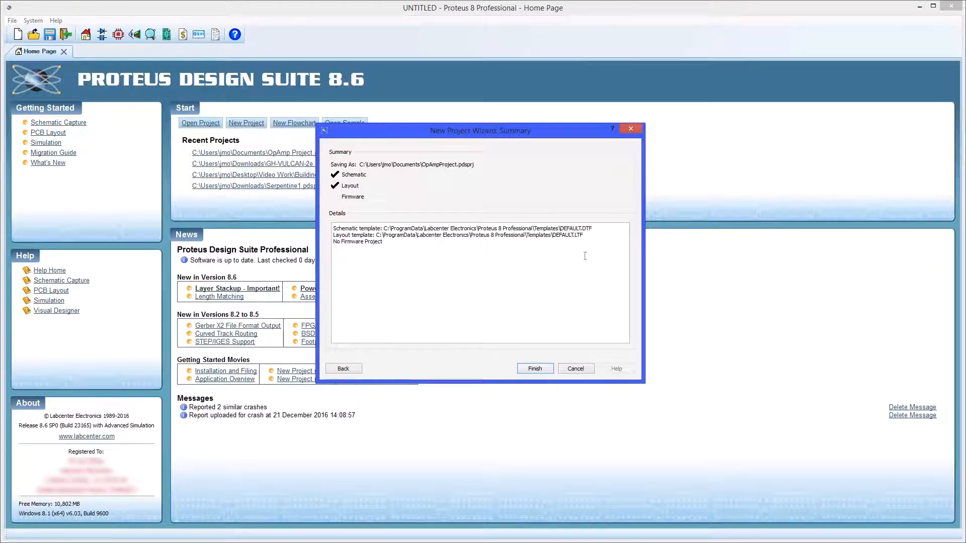
pyautogui.click(535, 368)
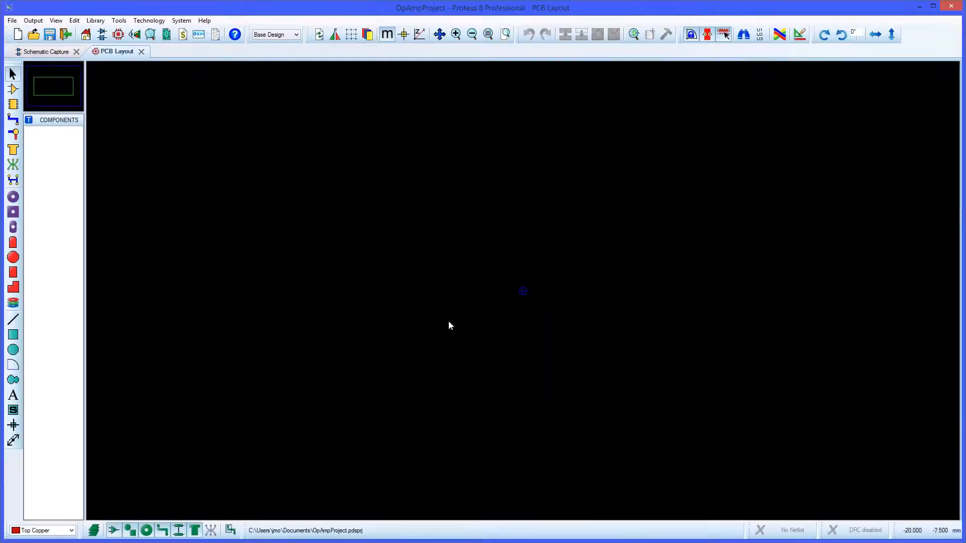
# Step: In the schematic, find the LM358 in the device library and add the USERDVC version to the device list
pyautogui.click(58, 51)
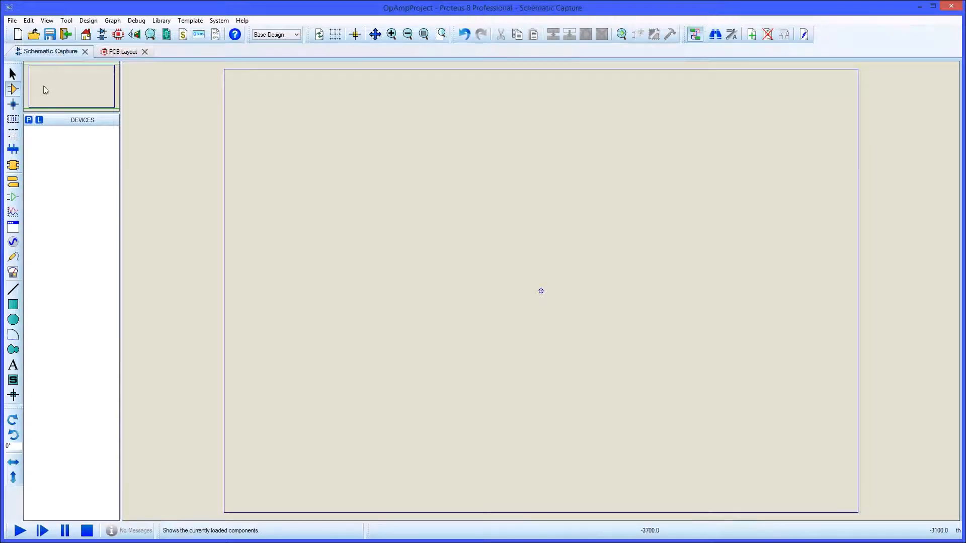
pyautogui.click(30, 121)
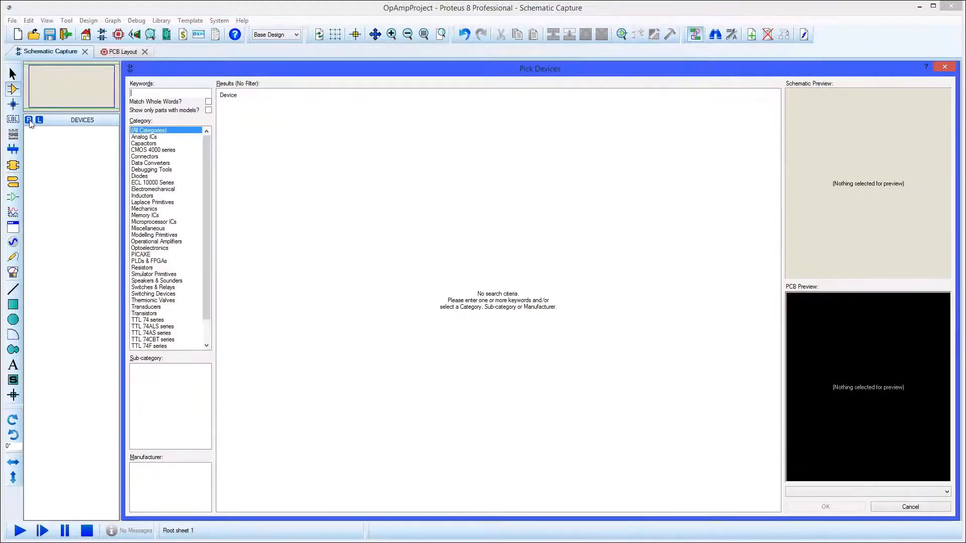
pyautogui.write('LM358')
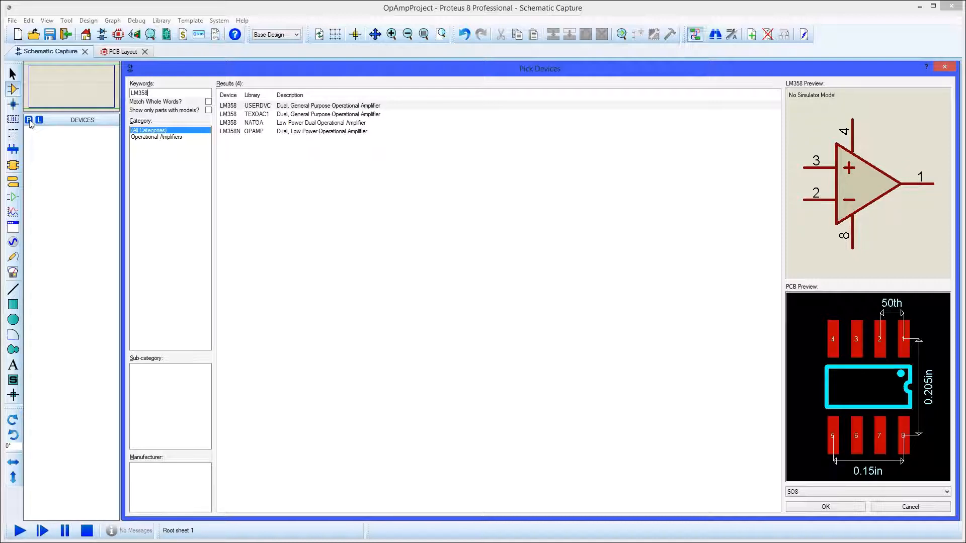
pyautogui.doubleClick(252, 107)
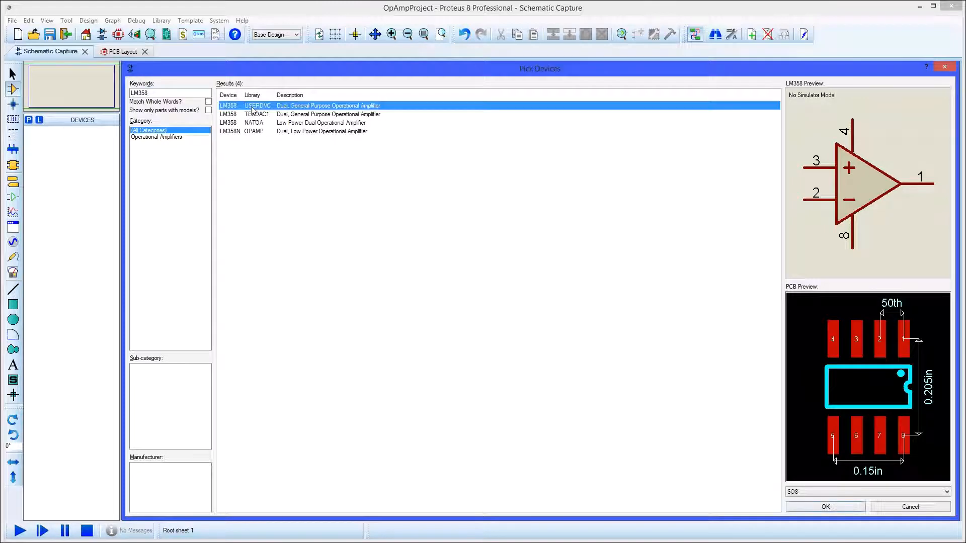
# Step: Search the device library for "CONN SIL" and add the CONN-SIL4 connector to the device list
pyautogui.moveTo(181, 91); pyautogui.dragTo(128, 93)
pyautogui.write('CONN S')
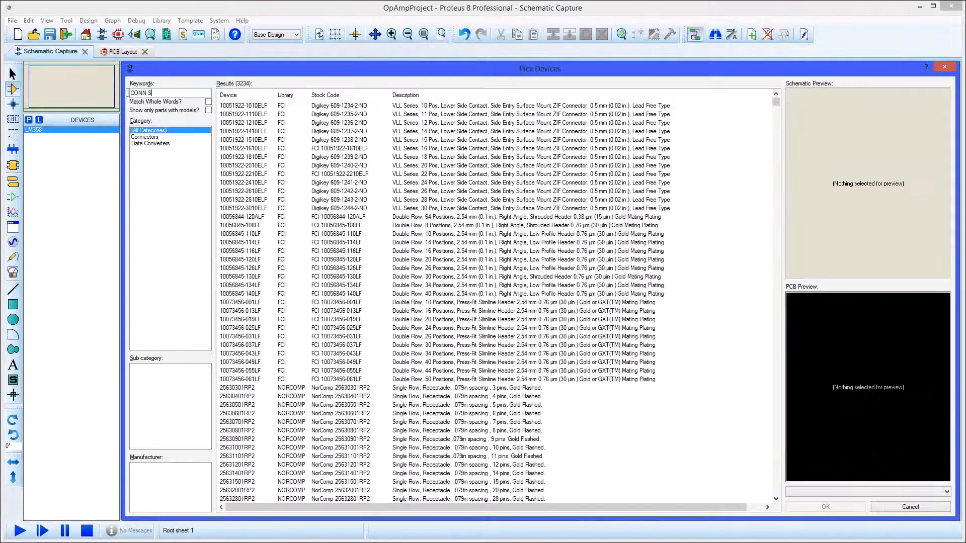
pyautogui.write('IL')
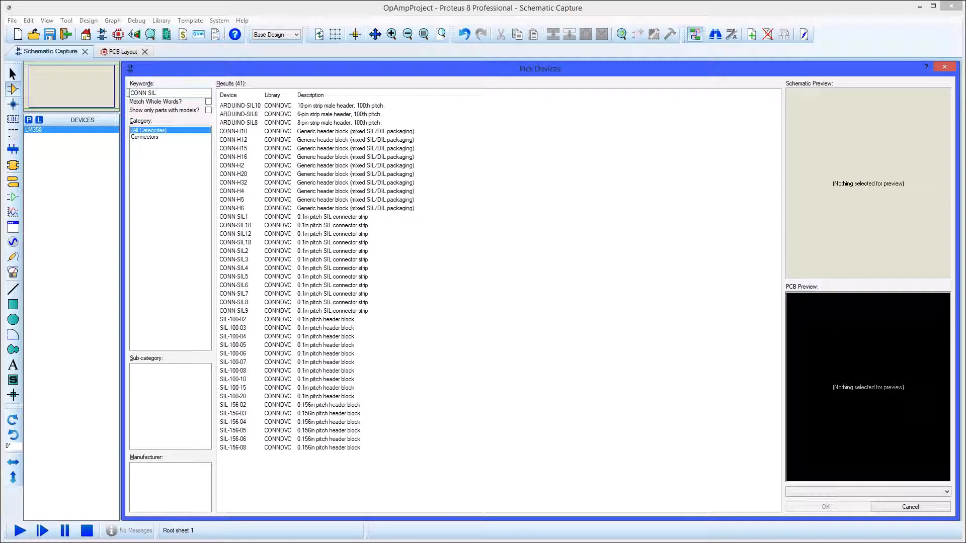
pyautogui.doubleClick(241, 269)
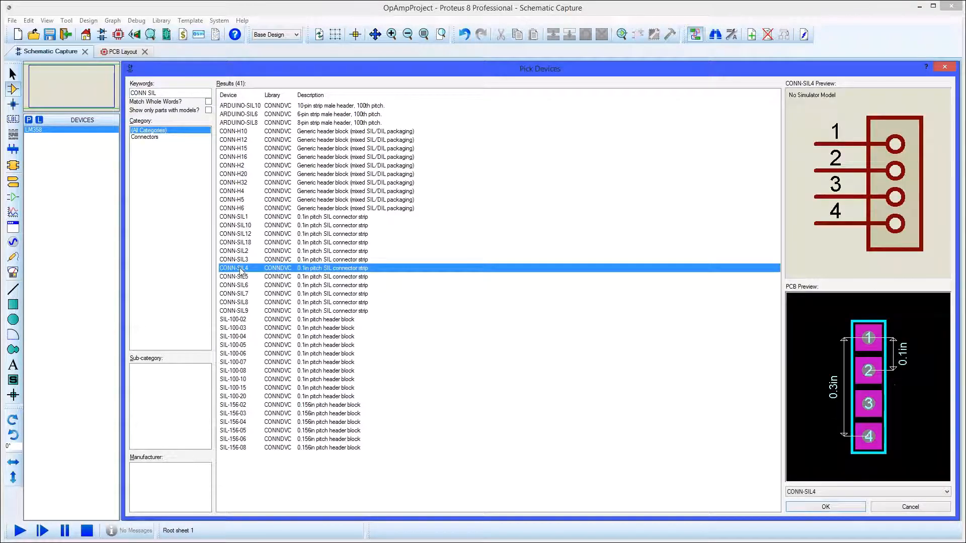
# Step: Search for "100k trim" and add the 3313J-1-104E trimmer to the device list
pyautogui.click(164, 93)
pyautogui.moveTo(164, 92); pyautogui.dragTo(130, 94)
pyautogui.write('100')
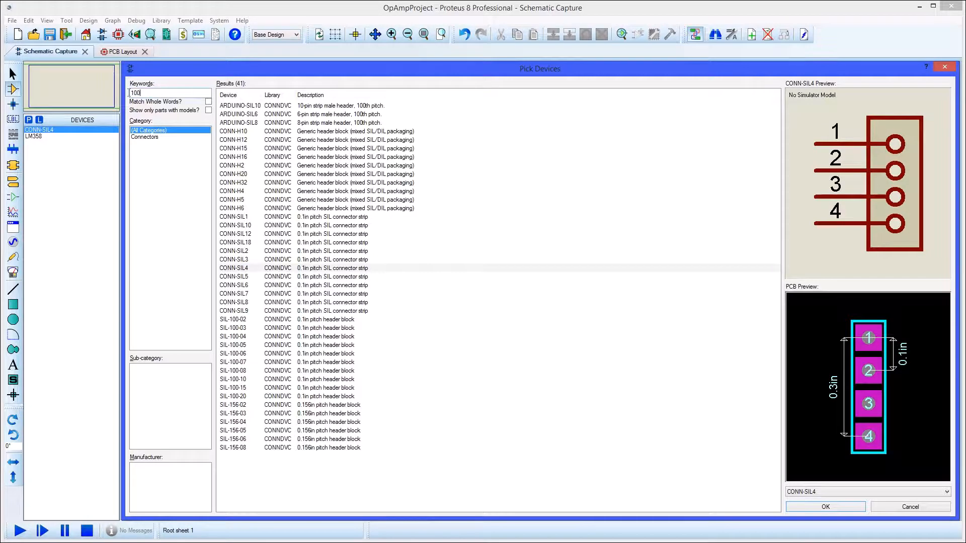
pyautogui.write('k trim')
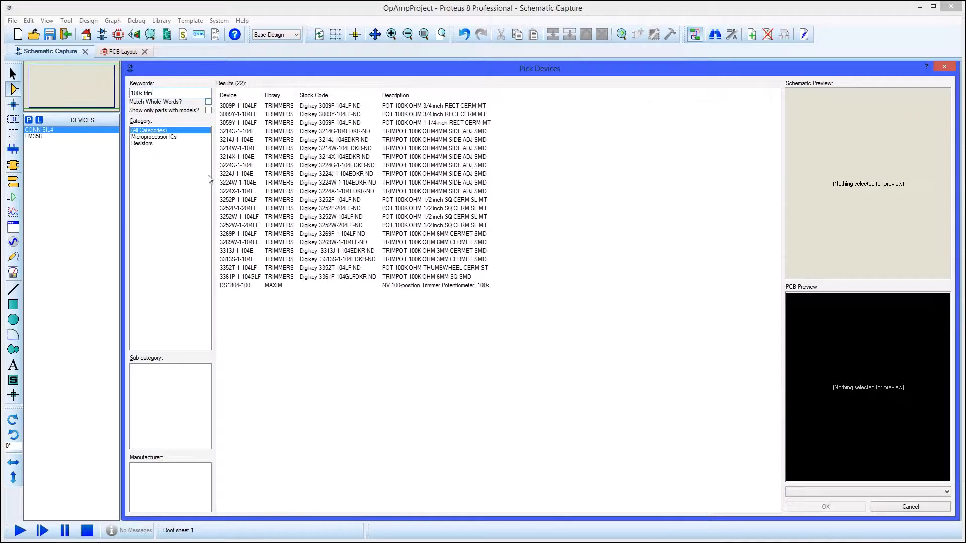
pyautogui.click(247, 252)
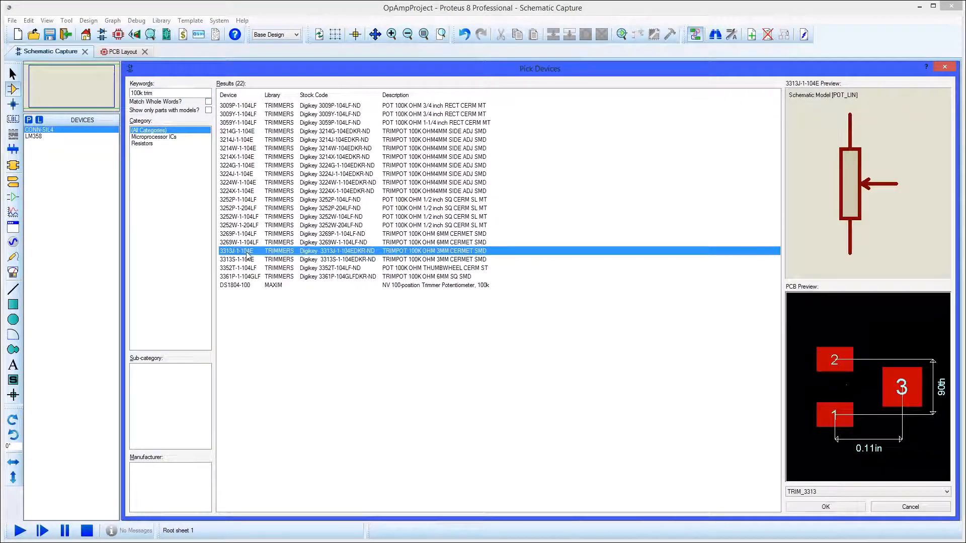
pyautogui.doubleClick(248, 254)
# Step: Search for "1u cap 0402" and add the ECJ-0EB0J105M capacitor to the device list
pyautogui.moveTo(156, 93); pyautogui.dragTo(137, 93)
pyautogui.write('1u cap 0402')
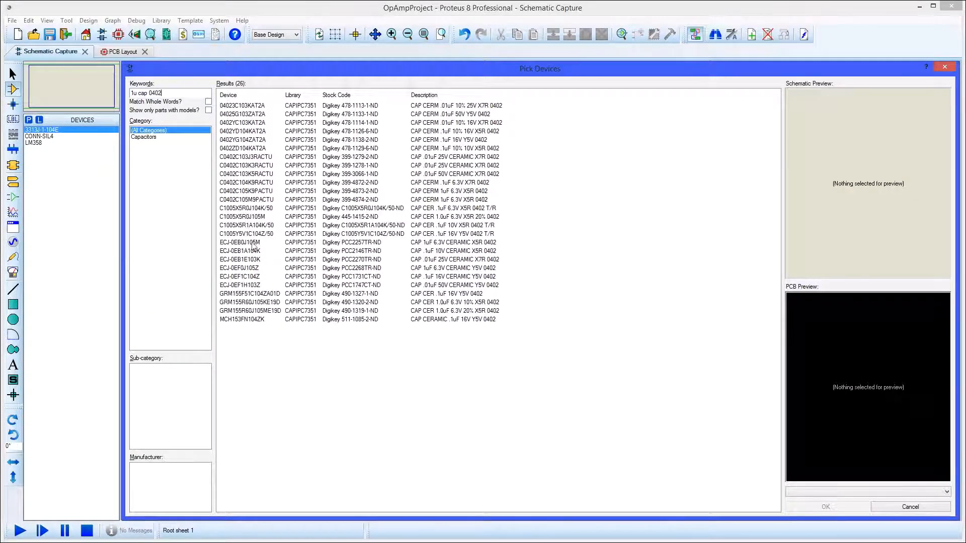
pyautogui.doubleClick(253, 243)
# Step: Change the search to ".1u cap 0402" and add the ECJ-0EB1A104K capacitor to the device list
pyautogui.click(133, 93)
pyautogui.write('.')
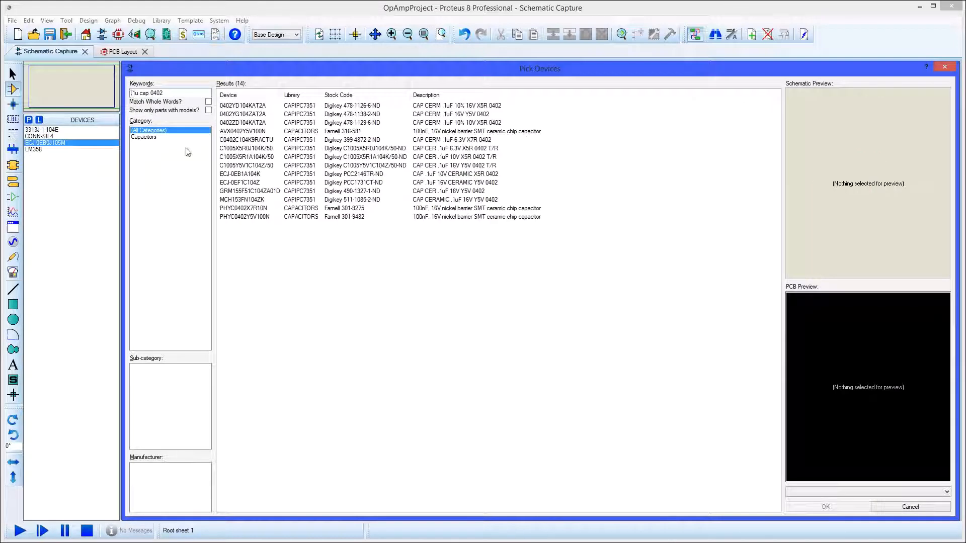
pyautogui.doubleClick(234, 174)
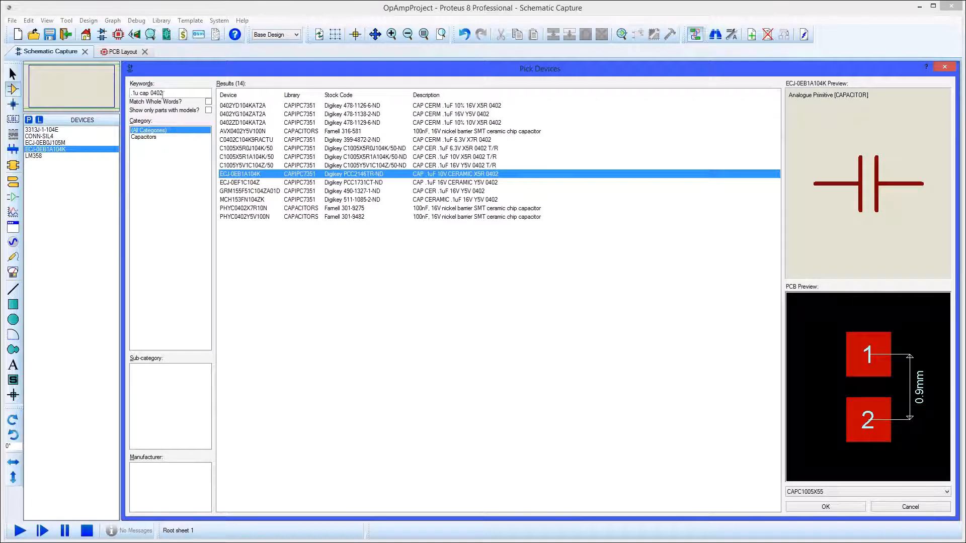
# Step: Search for "10k res 0402" and add the ERJ-2GEJ103X resistor to the device list
pyautogui.moveTo(165, 93); pyautogui.dragTo(129, 93)
pyautogui.press('BackSpace')
pyautogui.write('10')
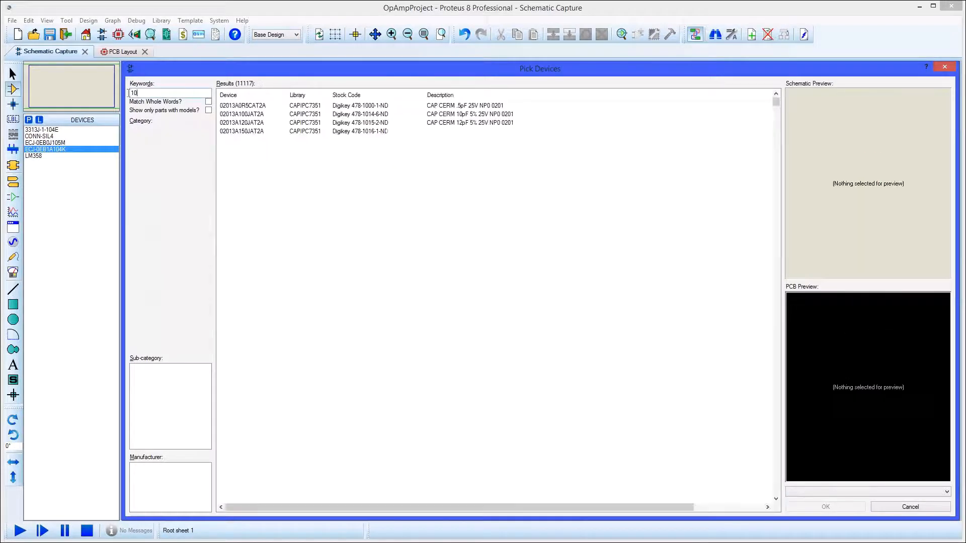
pyautogui.write('k res 0402')
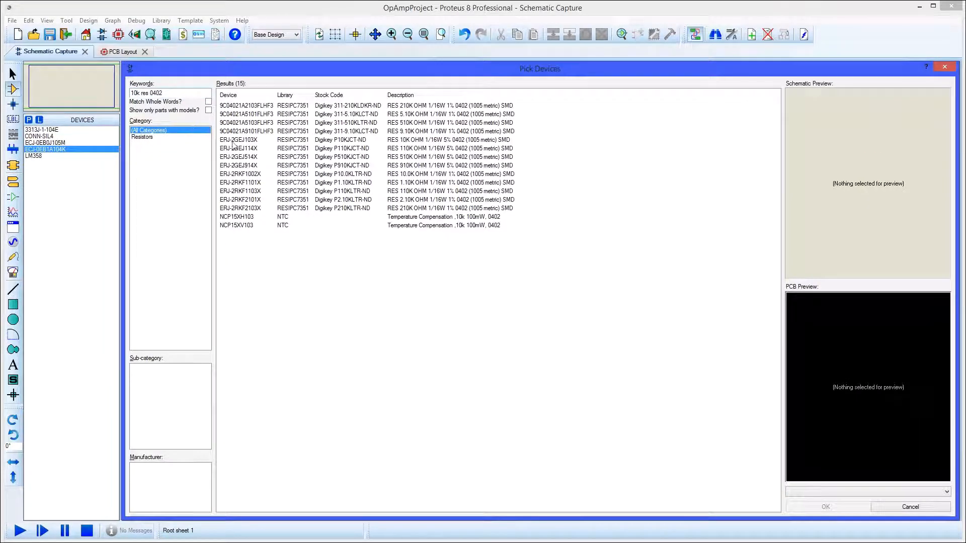
pyautogui.click(241, 141)
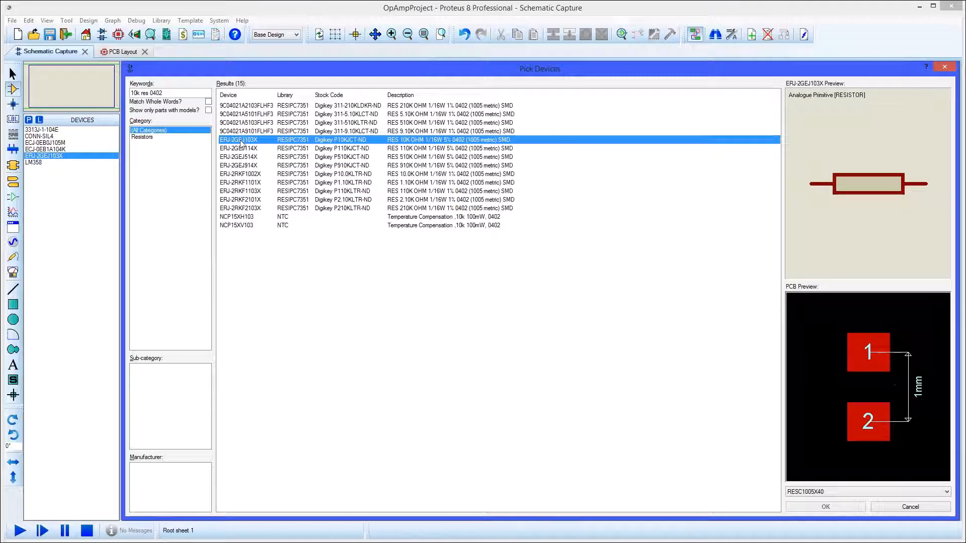
# Step: Change the search to "100k res 0402", add the ERJ-2GEJ104X resistor to the device list, and close the device picker
pyautogui.click(137, 94)
pyautogui.write('0')
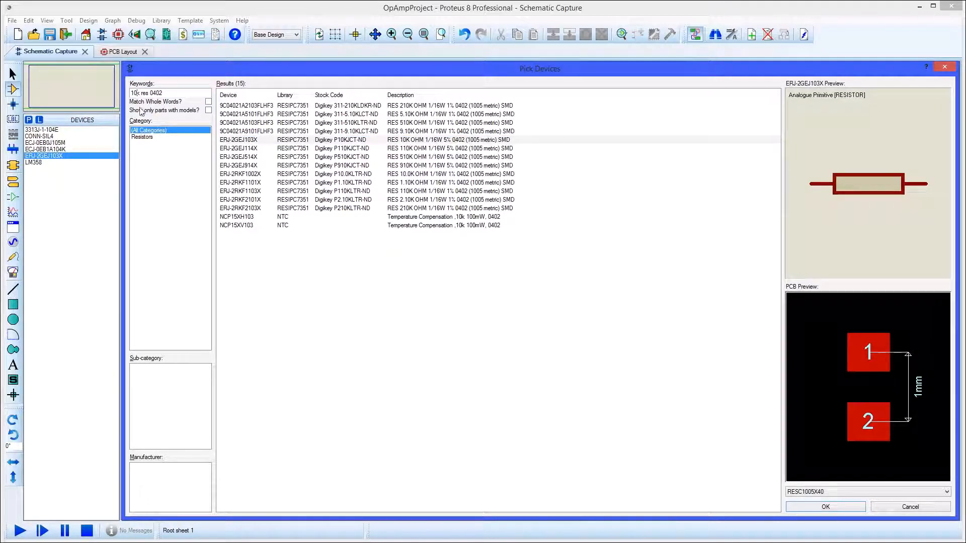
pyautogui.click(241, 107)
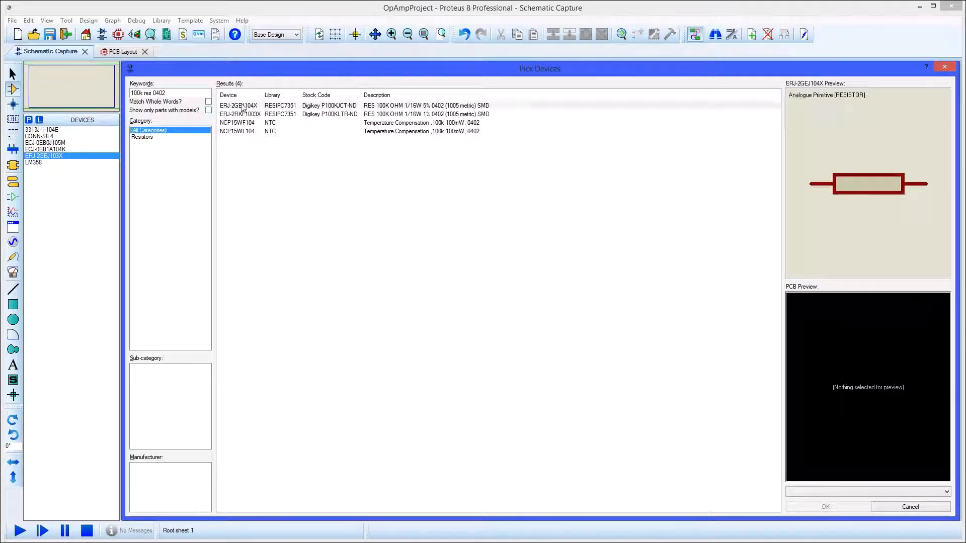
pyautogui.moveTo(189, 93); pyautogui.dragTo(131, 93)
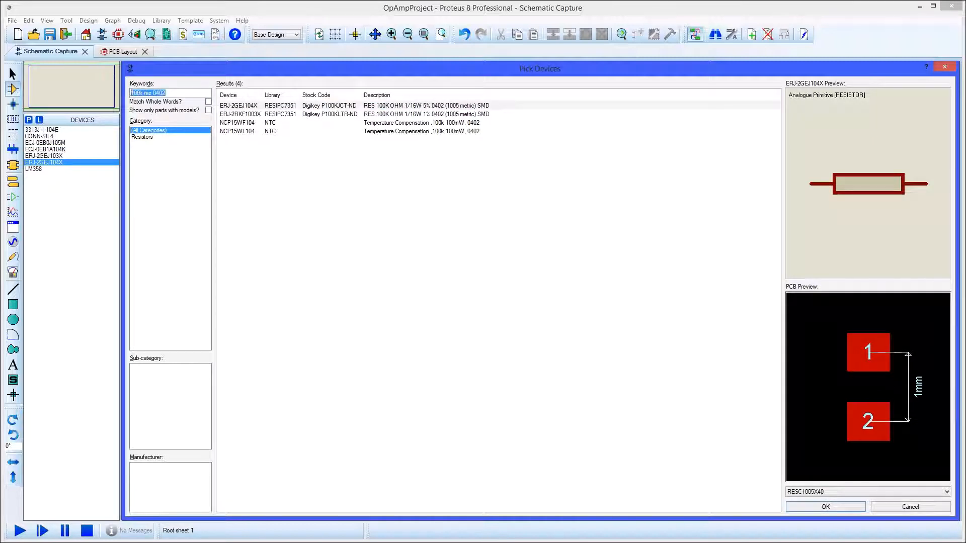
pyautogui.press('BackSpace')
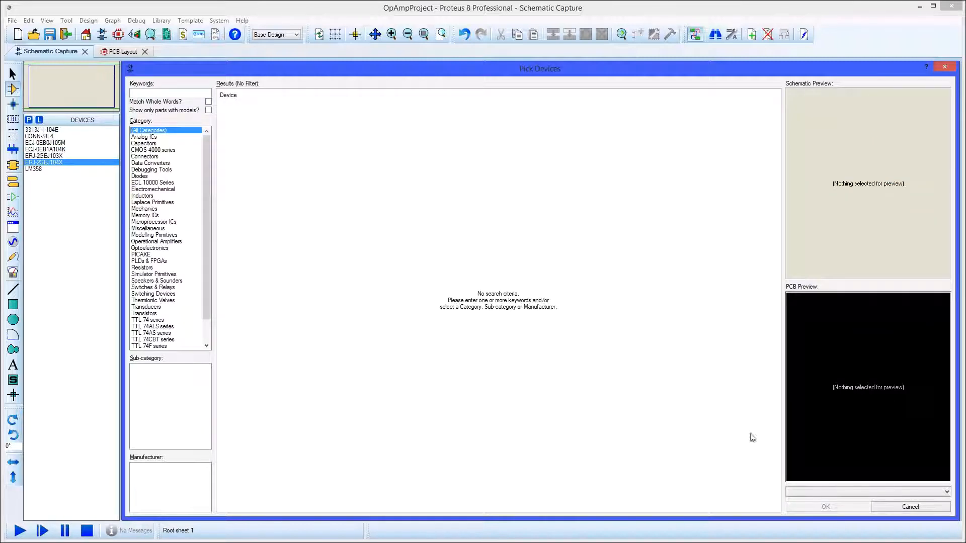
pyautogui.click(883, 510)
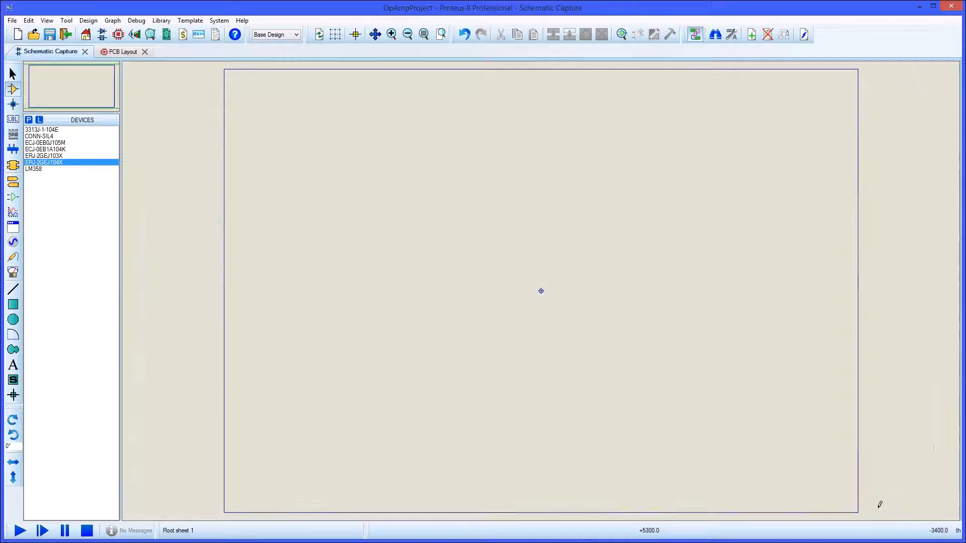
# Step: Show the grid as lines and place an LM358 op-amp above and left of the sheet origin, rotated so its output faces right
pyautogui.click(43, 170)
pyautogui.press('g')
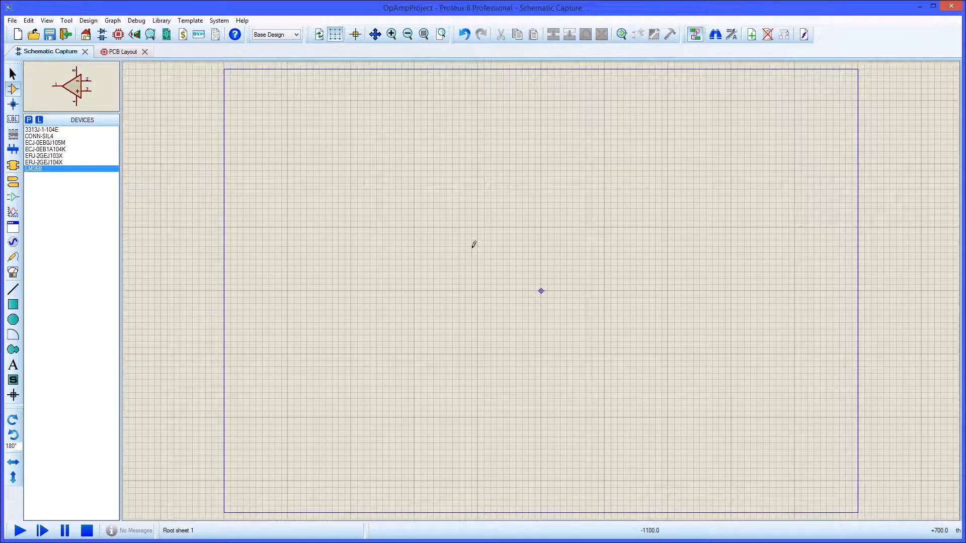
pyautogui.press('F6')
pyautogui.click(544, 282)
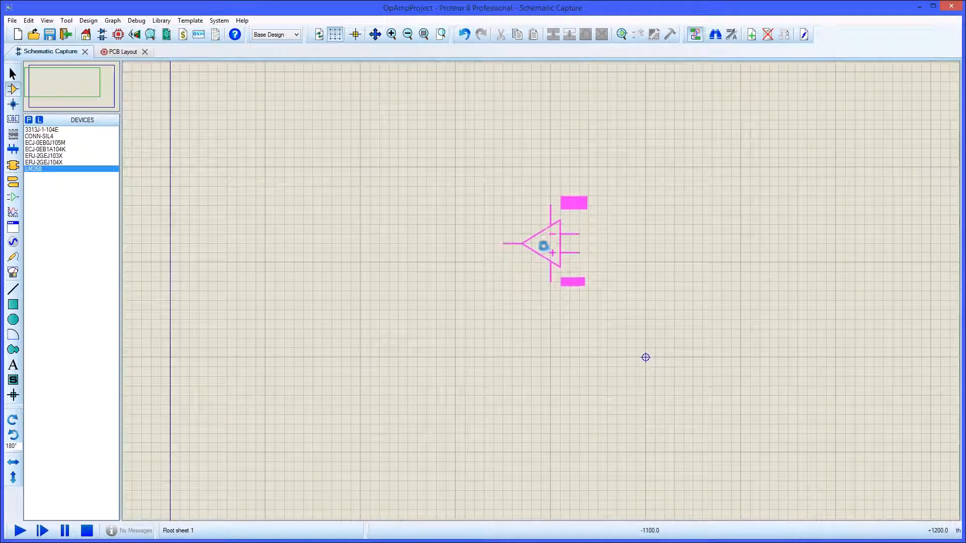
pyautogui.press('KP_Add')
pyautogui.press('KP_Add')
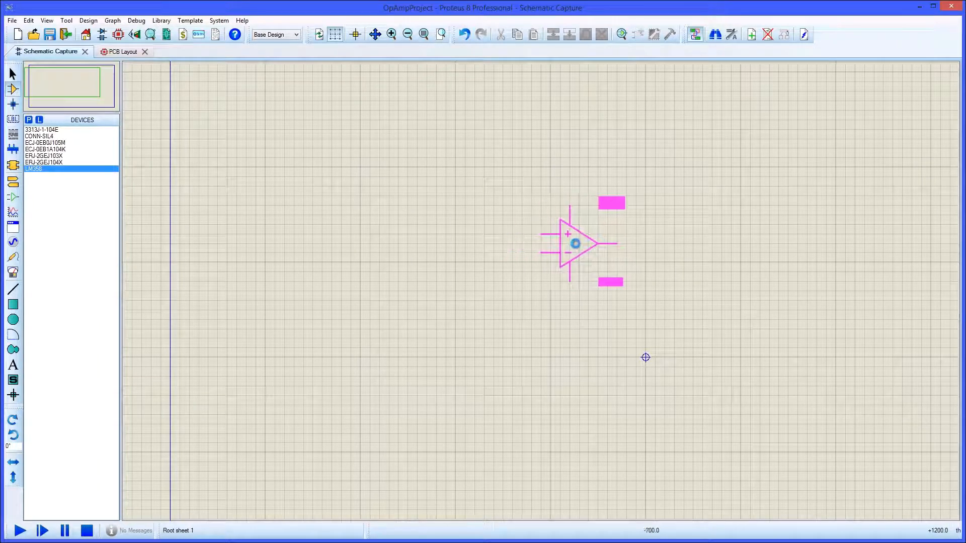
pyautogui.click(604, 226)
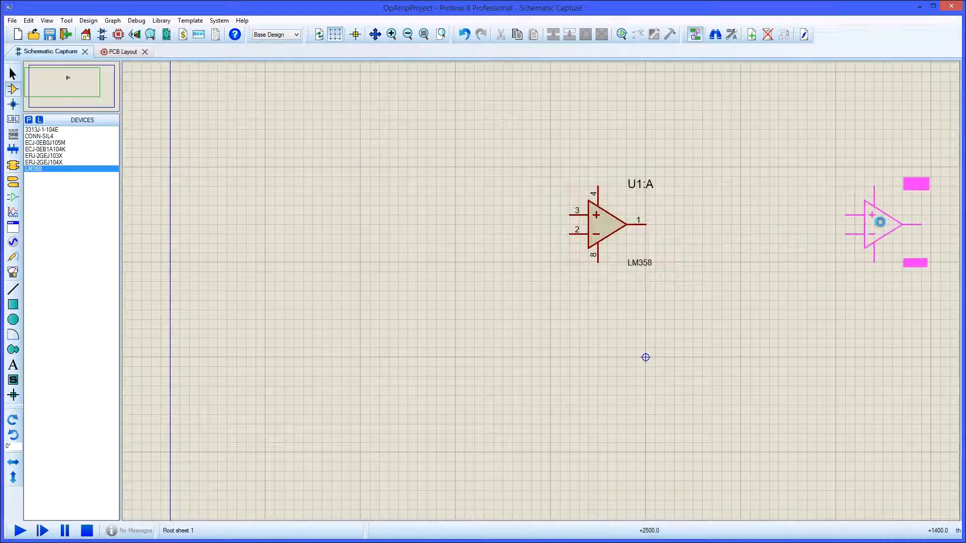
# Step: Place the second LM358 op-amp level with and right of U1:A, and a CONN-SIL4 connector rotated 180 degrees in the sheet's lower-left area
pyautogui.click(879, 222)
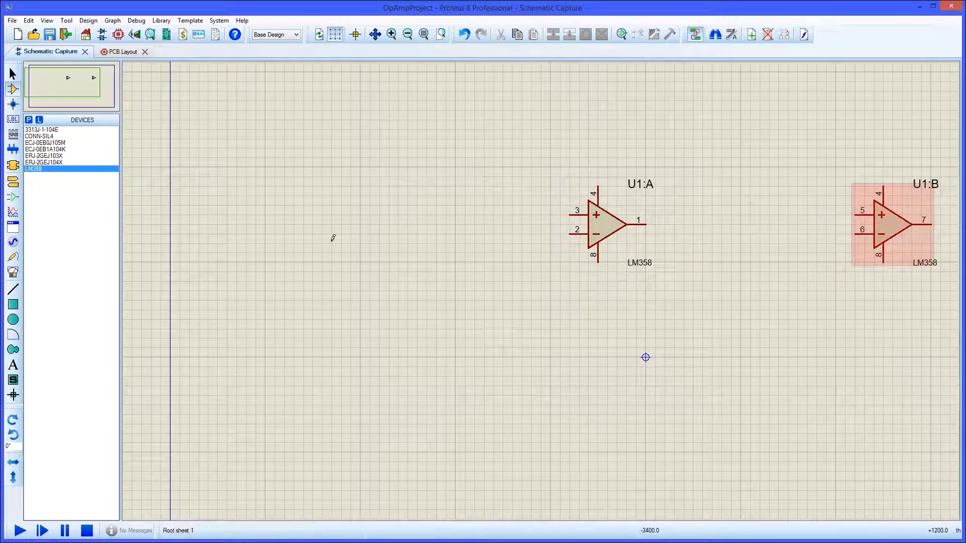
pyautogui.click(38, 136)
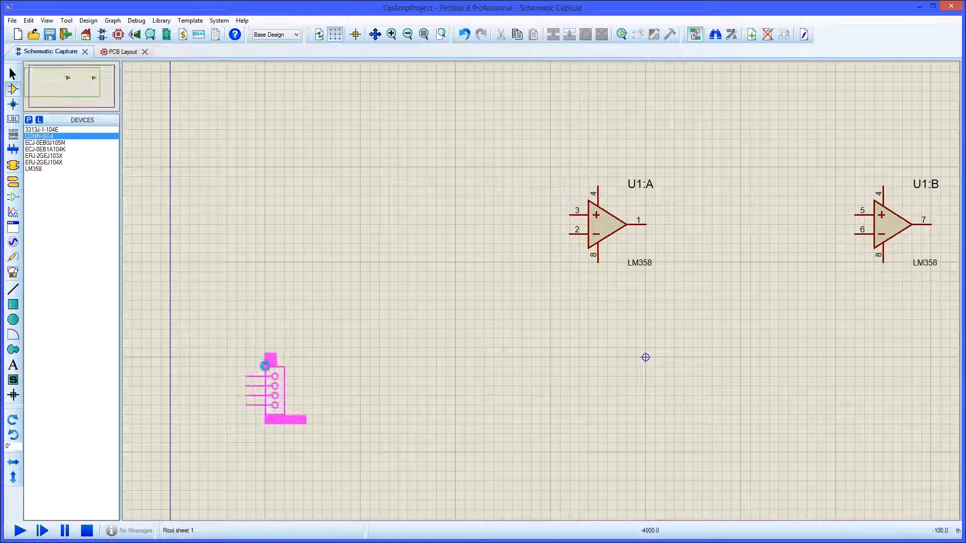
pyautogui.press('KP_Add')
pyautogui.press('KP_Add')
pyautogui.click(353, 443)
# Step: Place a ground terminal below and right of connector J1 and wire it to pin 2
pyautogui.scroll(-3, 352, 417)
pyautogui.click(13, 183)
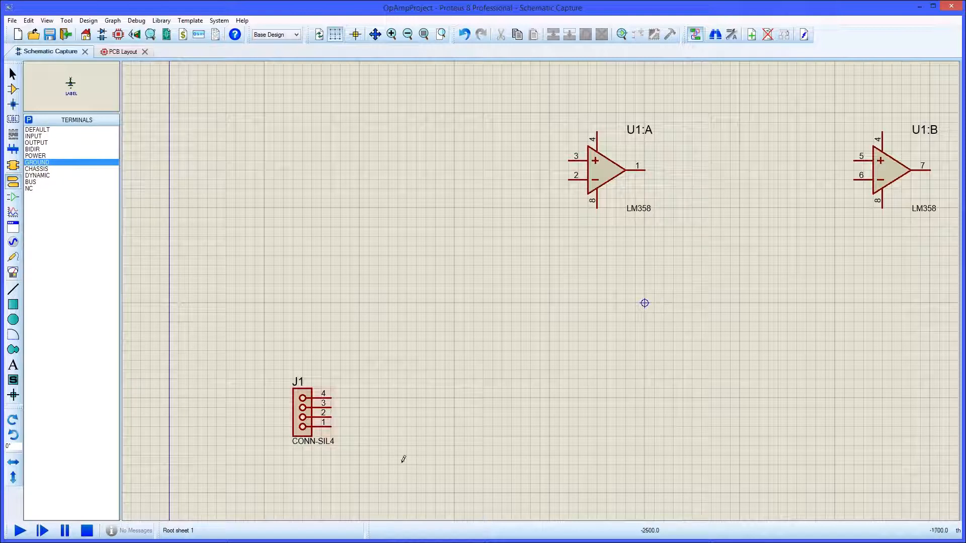
pyautogui.click(398, 482)
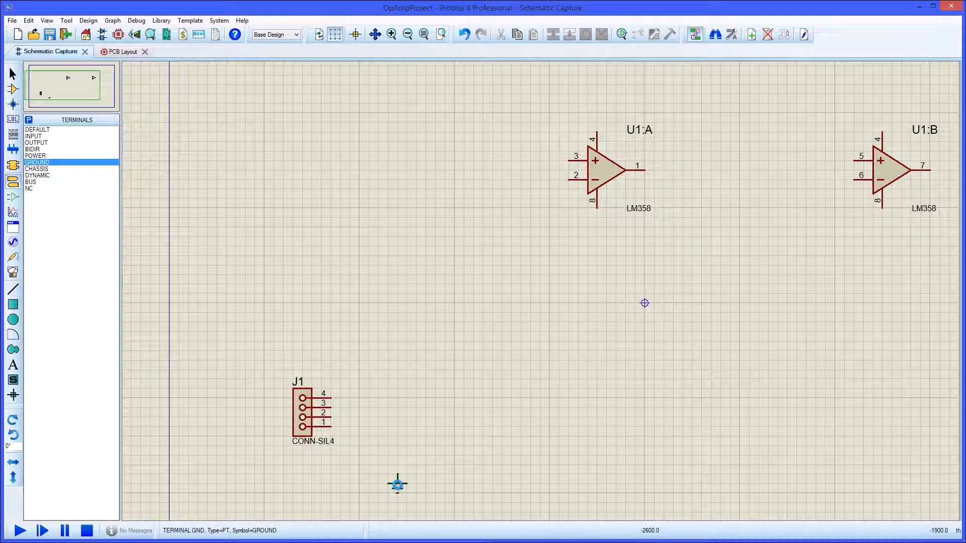
pyautogui.click(331, 417)
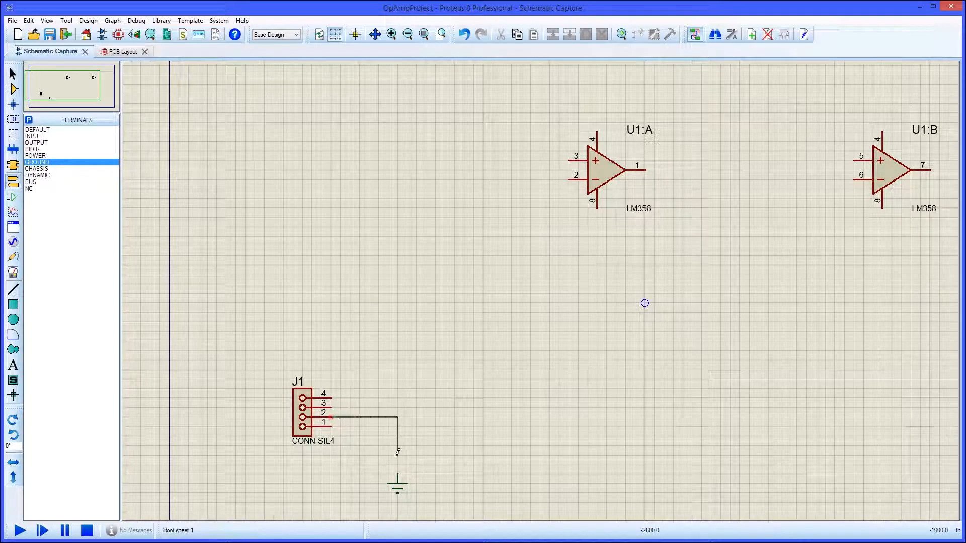
pyautogui.click(399, 473)
# Step: Place a power terminal above and right of connector J1 and wire it to pin 1
pyautogui.click(48, 156)
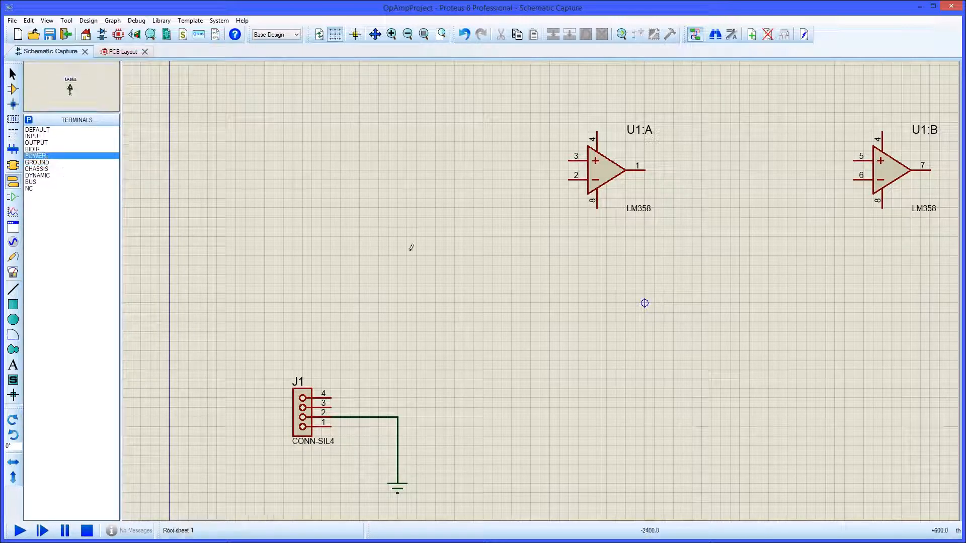
pyautogui.click(437, 244)
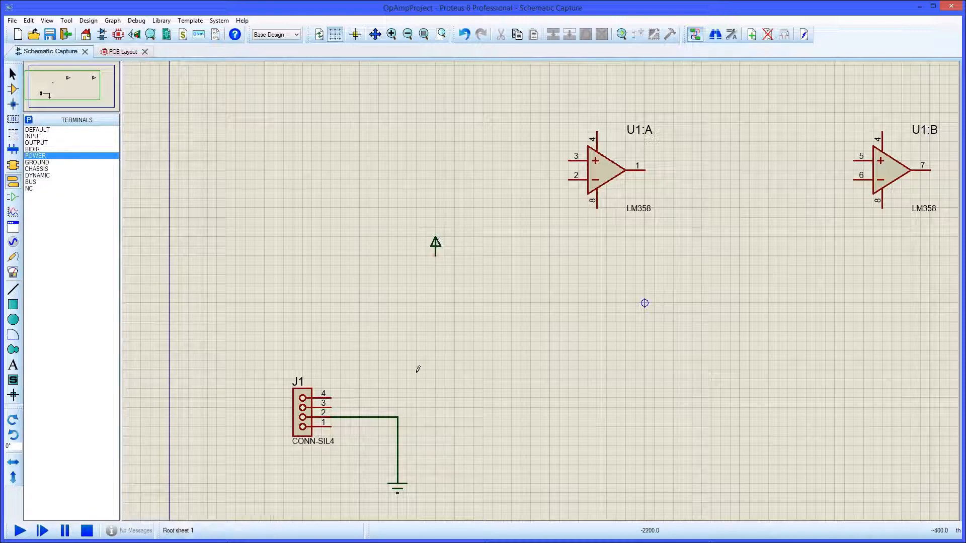
pyautogui.click(331, 427)
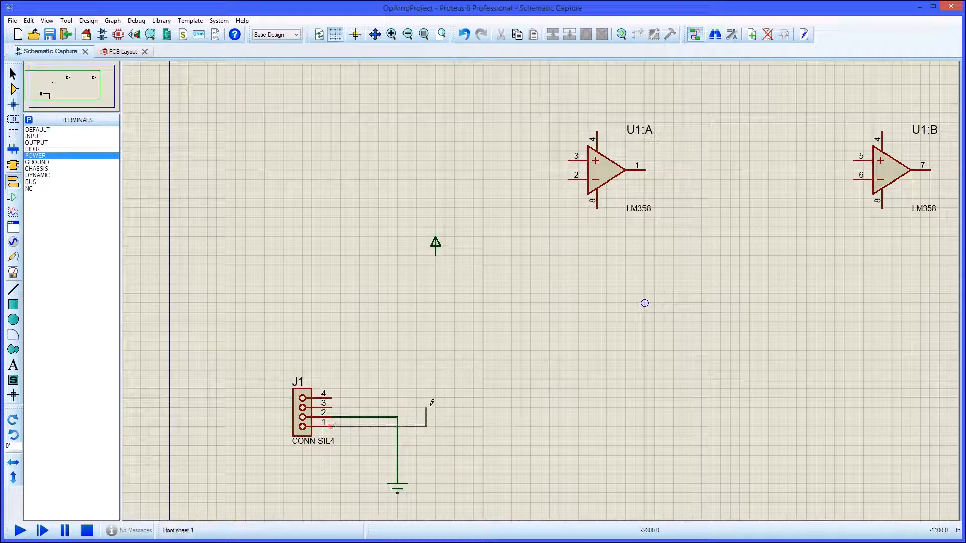
pyautogui.click(435, 246)
# Step: Label J1's power terminal VCC and its ground terminal GND
pyautogui.rightClick(436, 244)
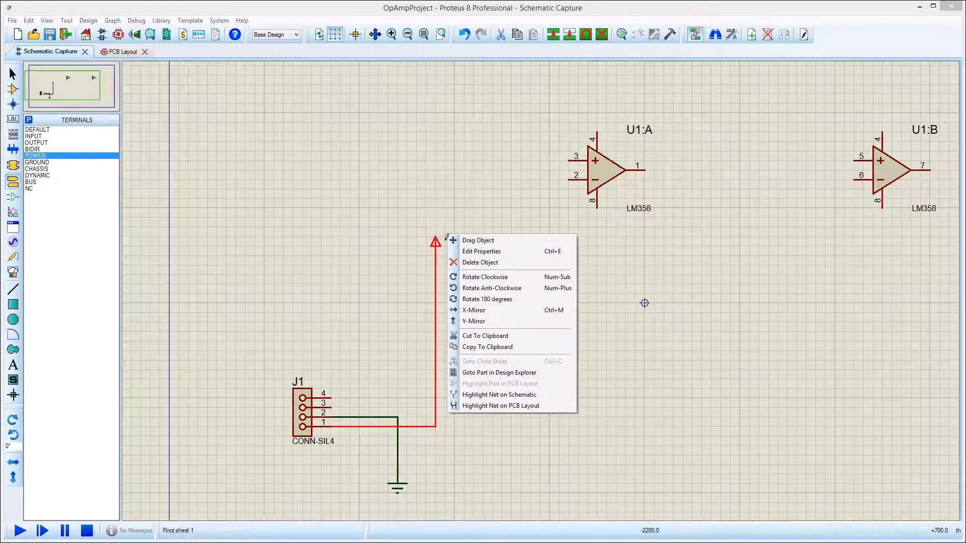
pyautogui.click(473, 253)
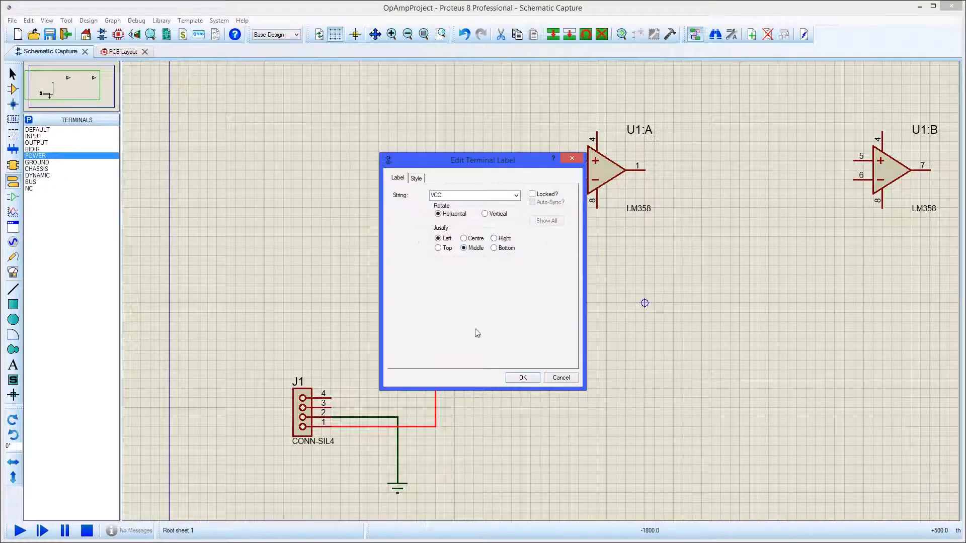
pyautogui.click(522, 377)
pyautogui.rightClick(399, 483)
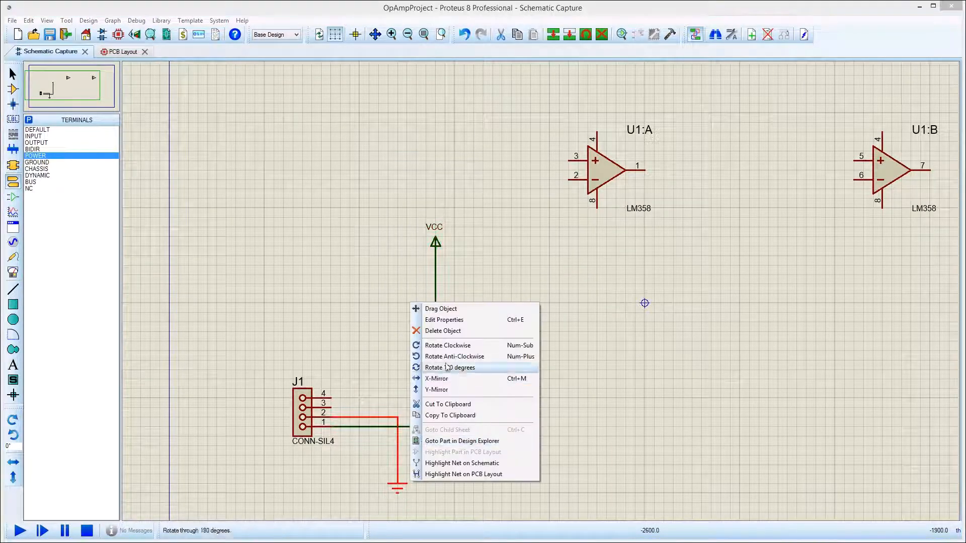
pyautogui.click(442, 320)
pyautogui.write('GND')
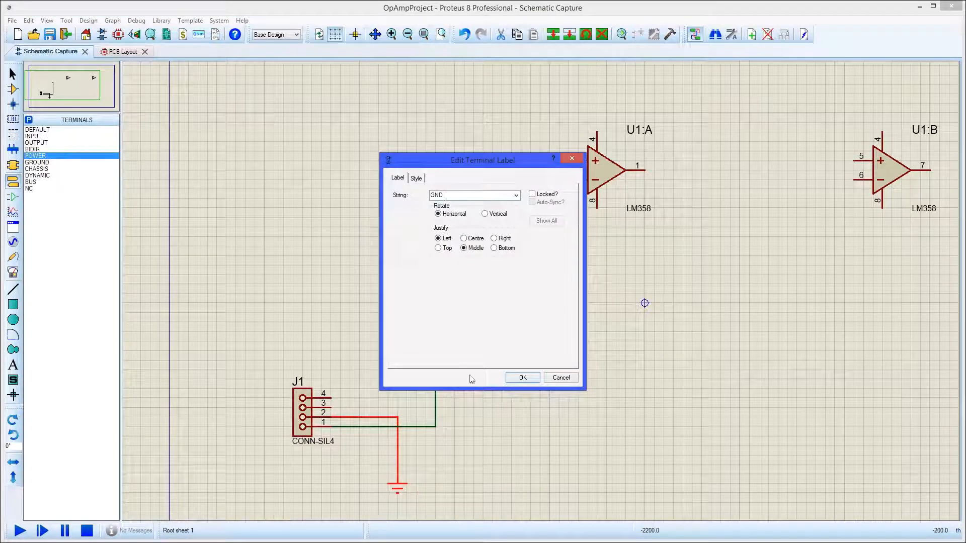
pyautogui.click(523, 377)
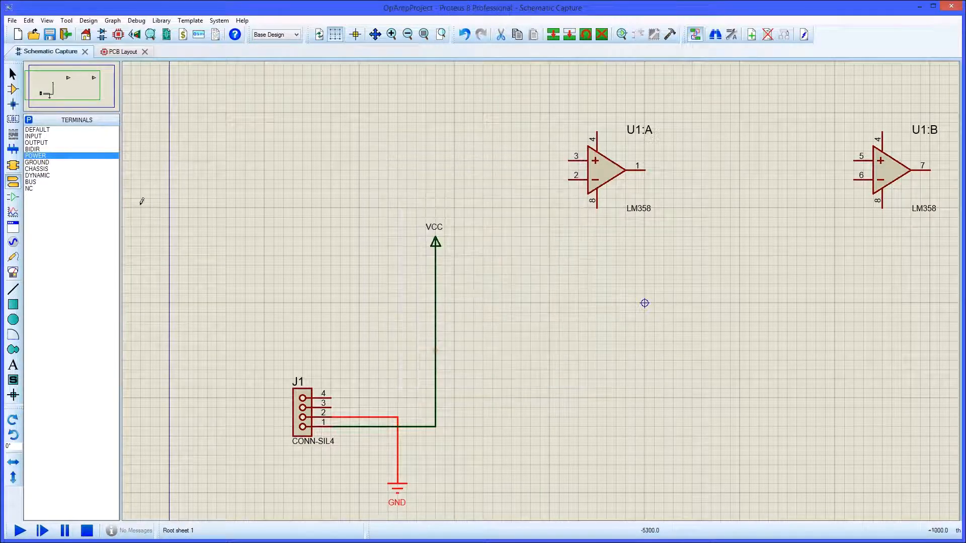
# Step: Place a power terminal rotated 180 degrees directly below U1:A and wire it to pin 8
pyautogui.click(596, 303)
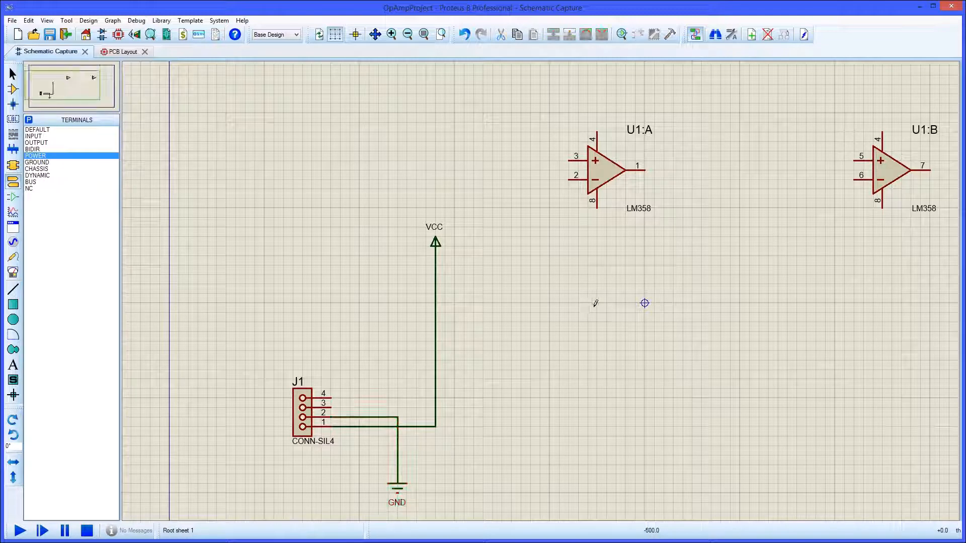
pyautogui.press('KP_Add')
pyautogui.press('KP_Add')
pyautogui.click(596, 310)
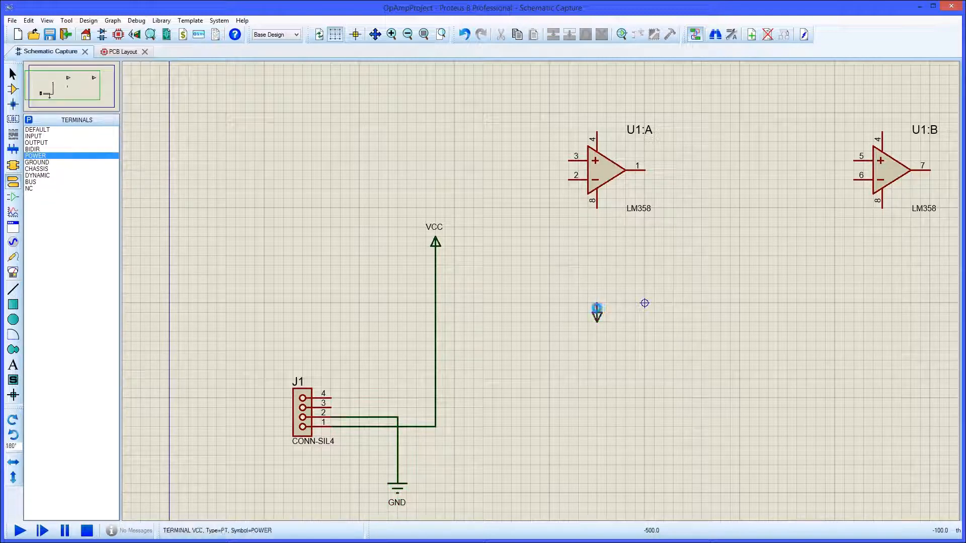
pyautogui.click(598, 301)
pyautogui.click(597, 206)
# Step: Place a ground terminal below and right of U1:A and wire it to the middle of the pin 8 supply wire
pyautogui.click(45, 162)
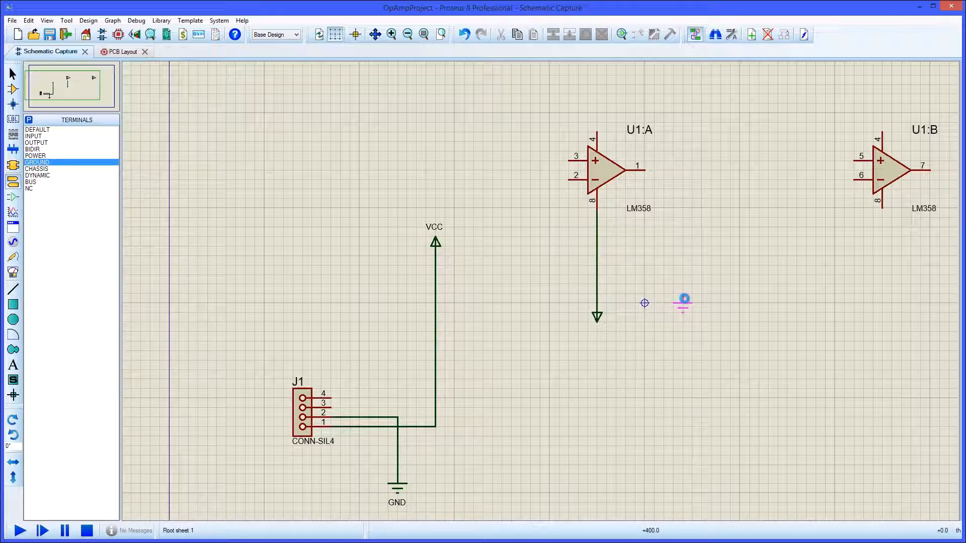
pyautogui.click(711, 300)
pyautogui.click(711, 294)
pyautogui.click(597, 247)
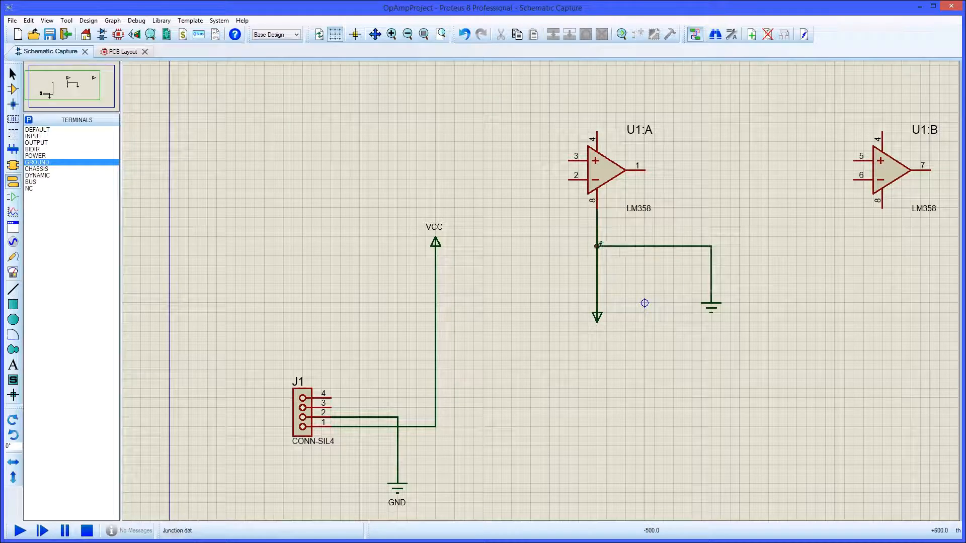
# Step: Label the power terminal below U1:A VCC and the ground terminal beside it GND
pyautogui.rightClick(599, 308)
pyautogui.click(627, 326)
pyautogui.write('VCC')
pyautogui.click(525, 377)
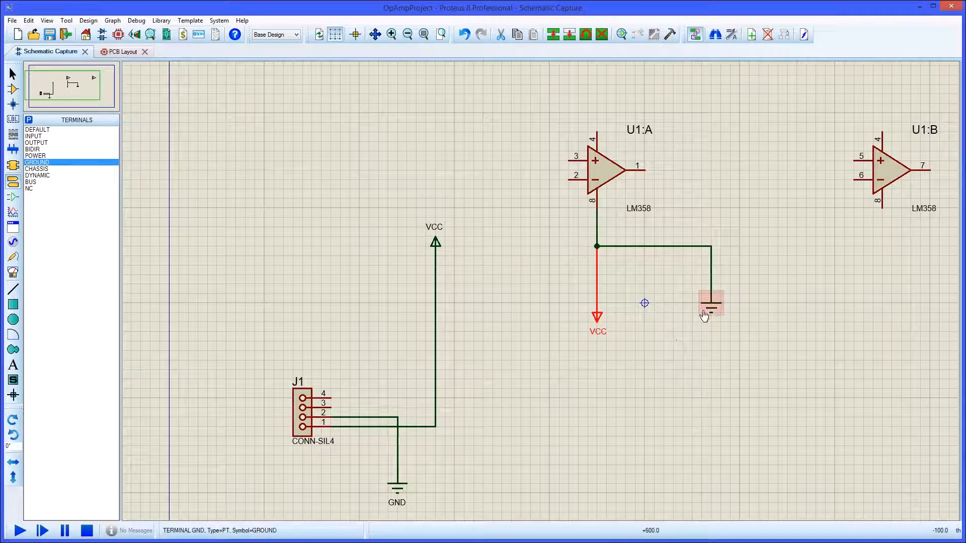
pyautogui.rightClick(708, 309)
pyautogui.click(739, 324)
pyautogui.write('GND')
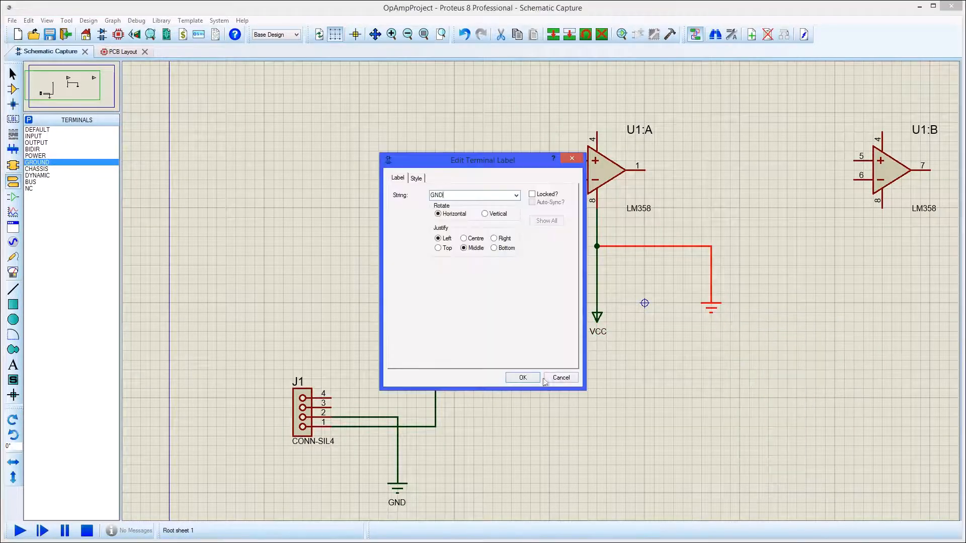
pyautogui.click(522, 379)
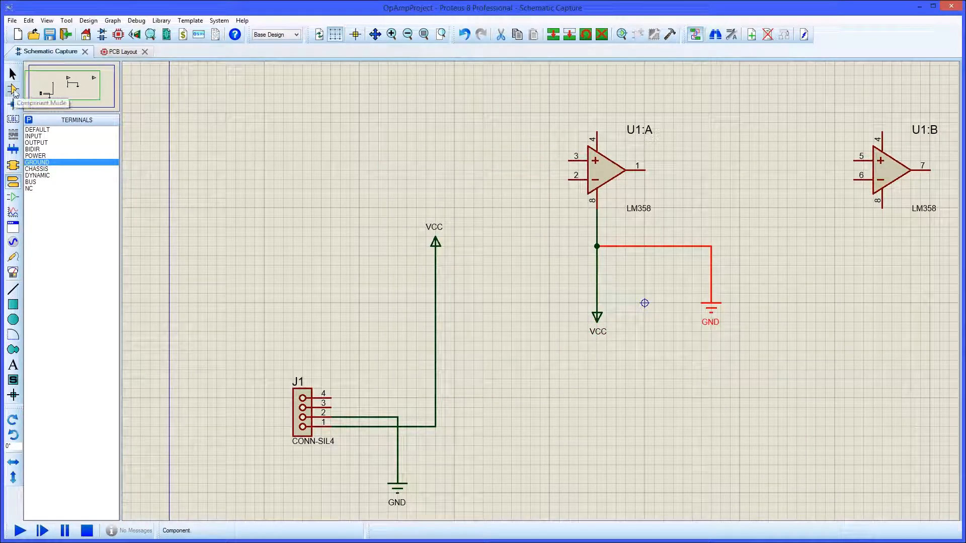
# Step: Insert an ECJ-0EB1A104K capacitor, rotated 180 degrees, into the horizontal wire between U1:A's supply line and the GND terminal
pyautogui.click(13, 89)
pyautogui.click(61, 150)
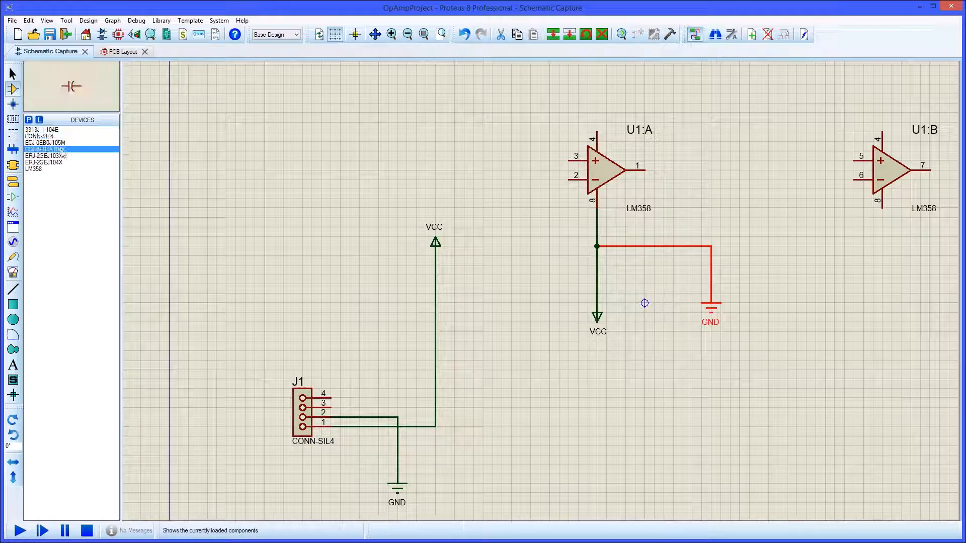
pyautogui.click(497, 253)
pyautogui.press('KP_Add')
pyautogui.press('KP_Add')
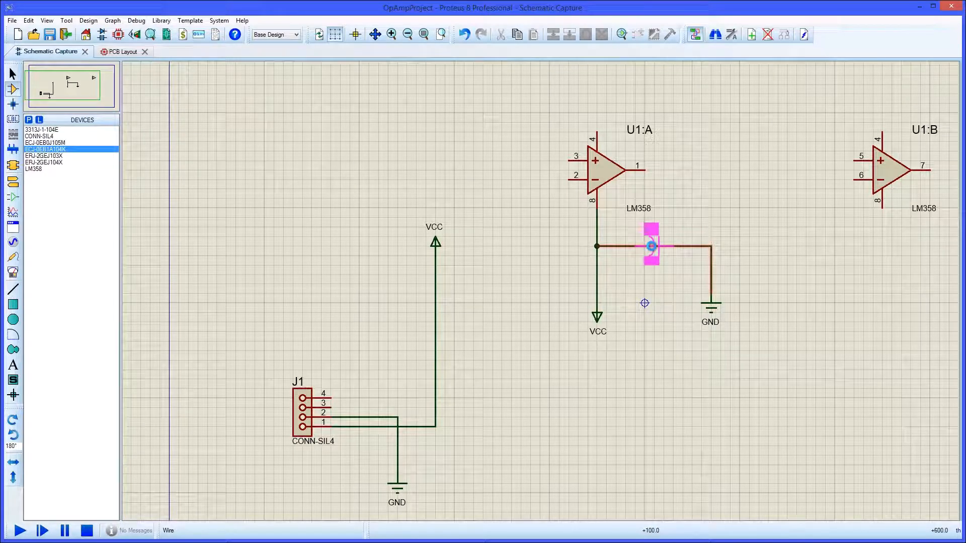
pyautogui.click(651, 247)
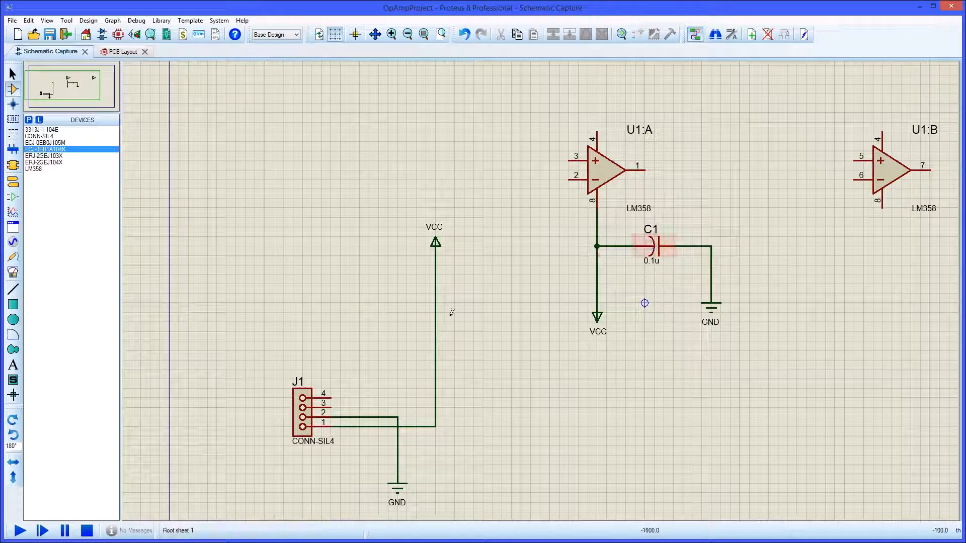
# Step: Wire J1 pin 4 to U1:A pin 3, routing right, up past the VCC terminal and across to the op-amp
pyautogui.click(331, 398)
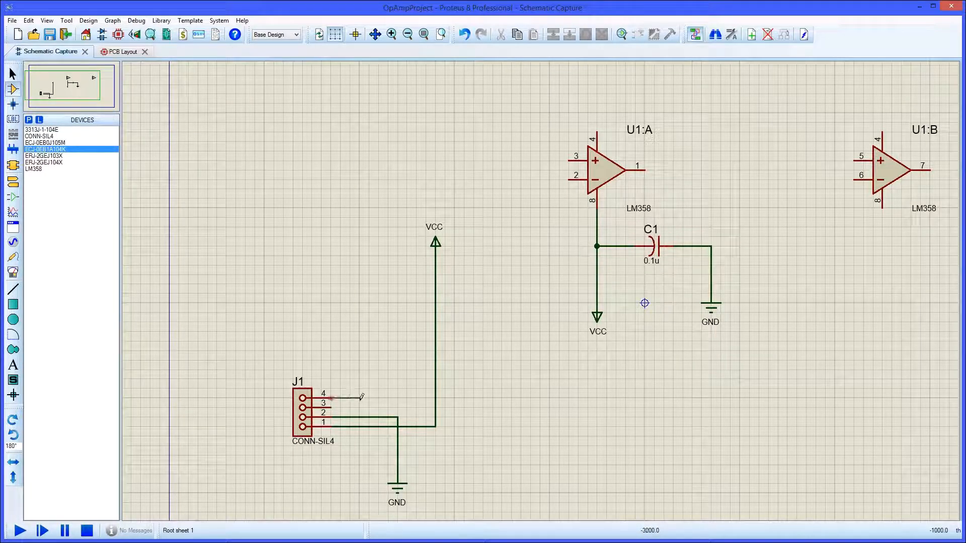
pyautogui.click(388, 398)
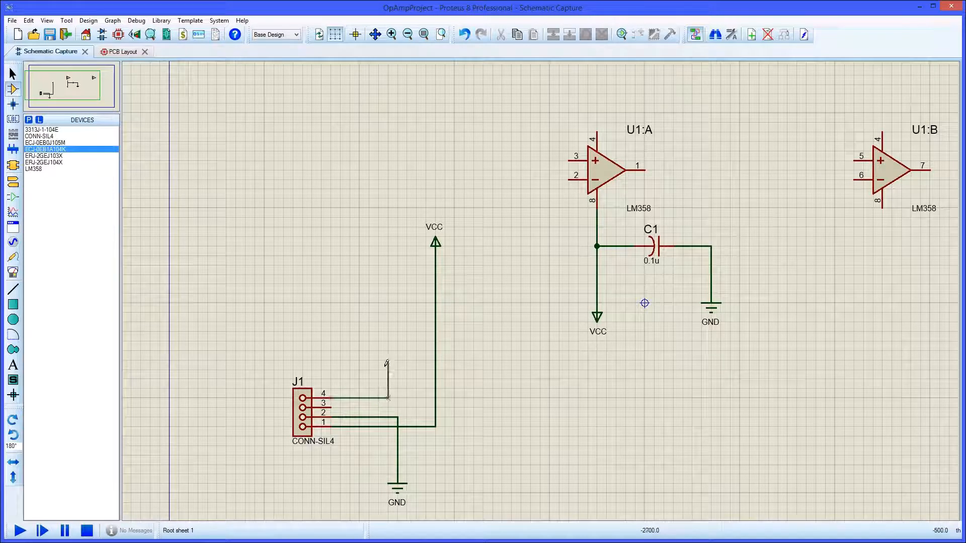
pyautogui.click(388, 160)
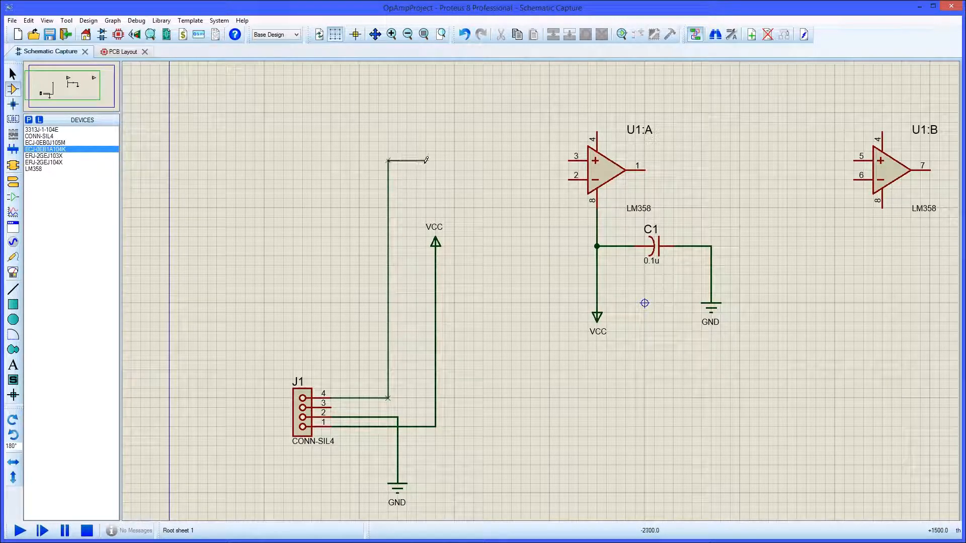
pyautogui.click(570, 158)
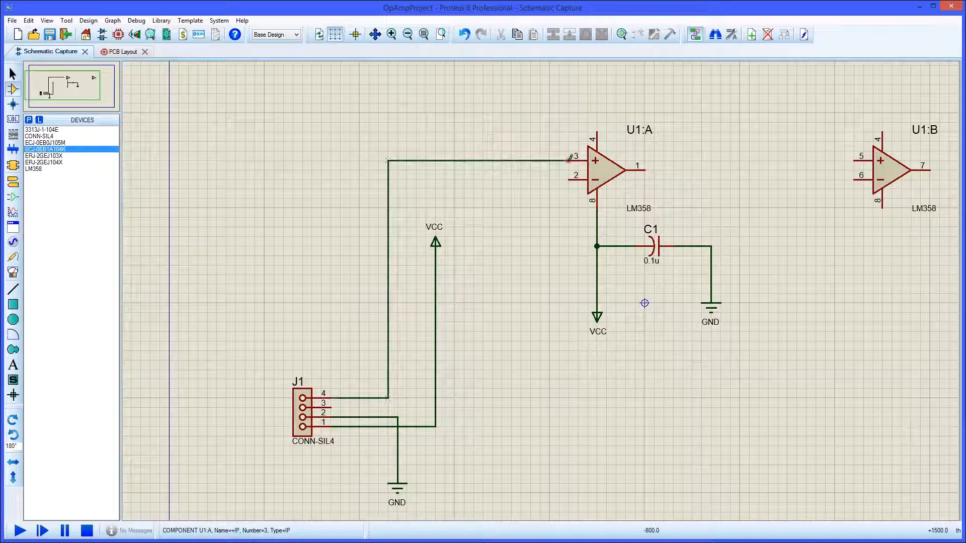
# Step: Wire a new ground terminal below and left of U1:A to pin 2, and connect that wire to J1's VCC line
pyautogui.click(12, 183)
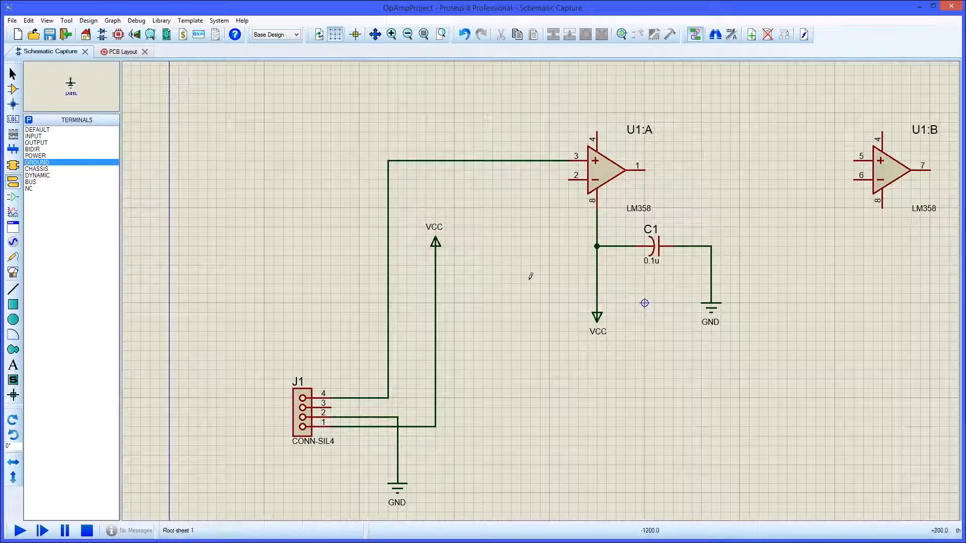
pyautogui.click(531, 305)
pyautogui.click(531, 304)
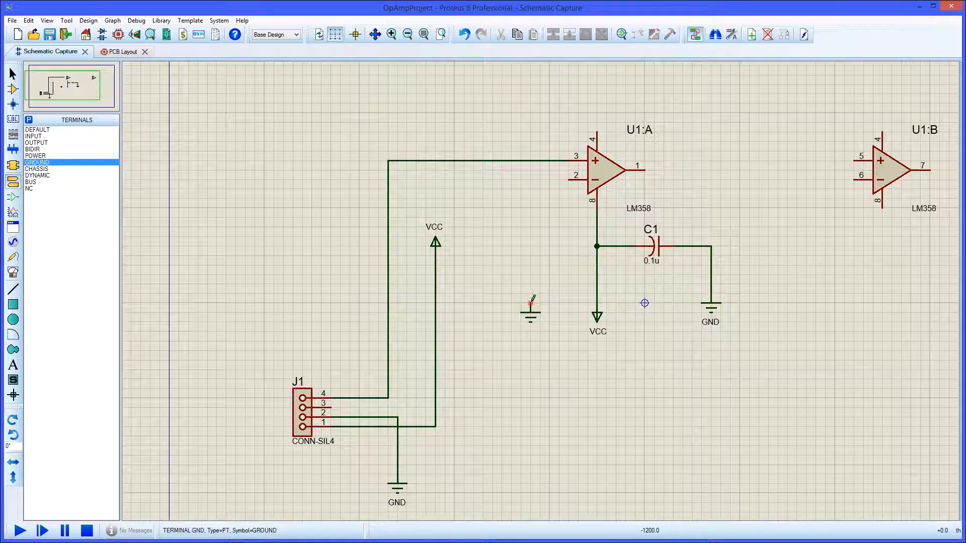
pyautogui.click(569, 180)
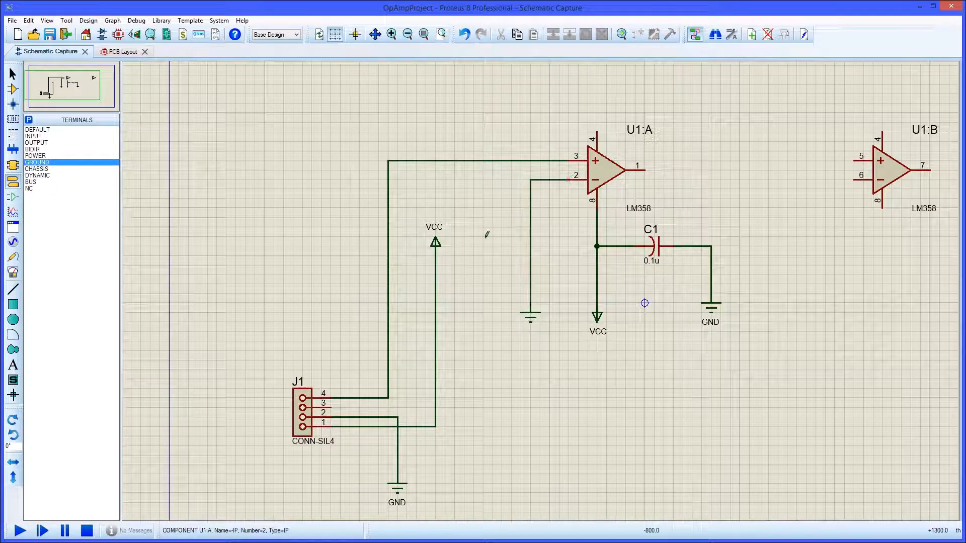
pyautogui.click(436, 265)
pyautogui.click(531, 265)
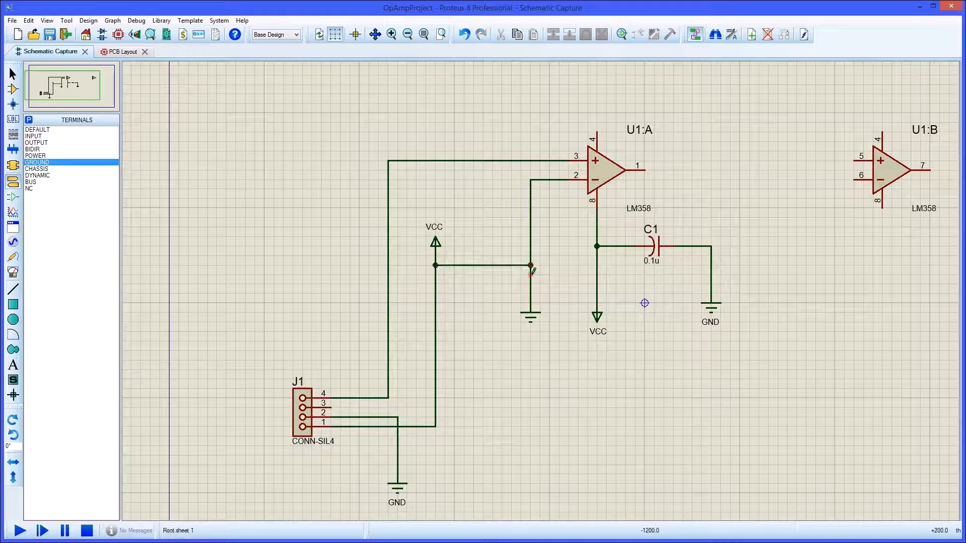
# Step: Label the ground terminal on U1:A's pin 2 wire GND
pyautogui.rightClick(531, 317)
pyautogui.click(560, 327)
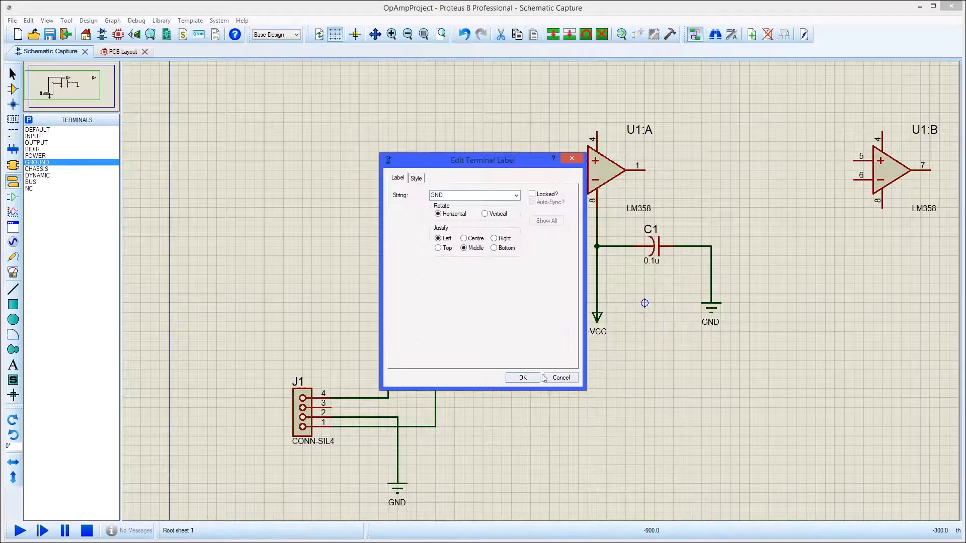
pyautogui.click(549, 377)
# Step: Lower the GND terminal on U1:A's pin 2 line and insert ERJ-2GEJ103X resistors, one vertical above it and one horizontal in the VCC branch
pyautogui.click(13, 90)
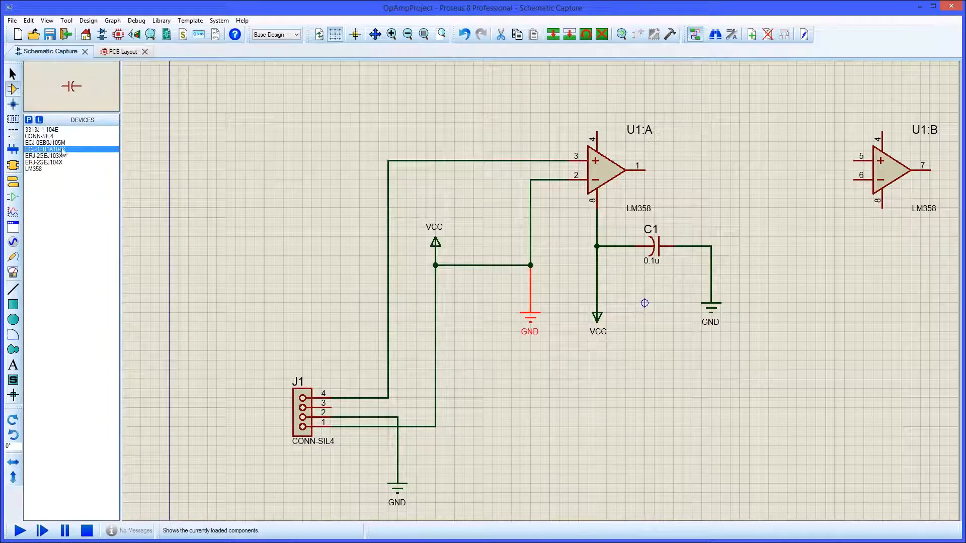
pyautogui.click(57, 157)
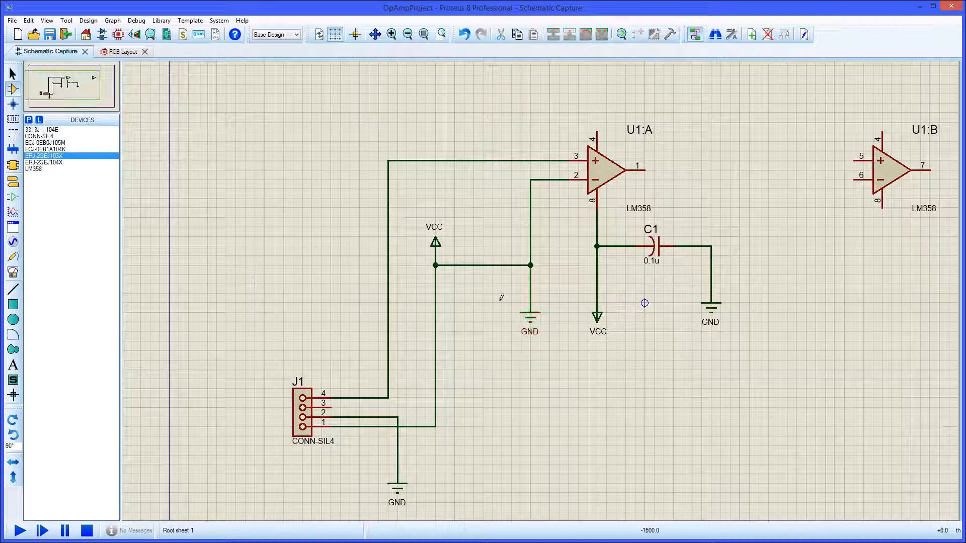
pyautogui.moveTo(531, 319); pyautogui.dragTo(531, 355)
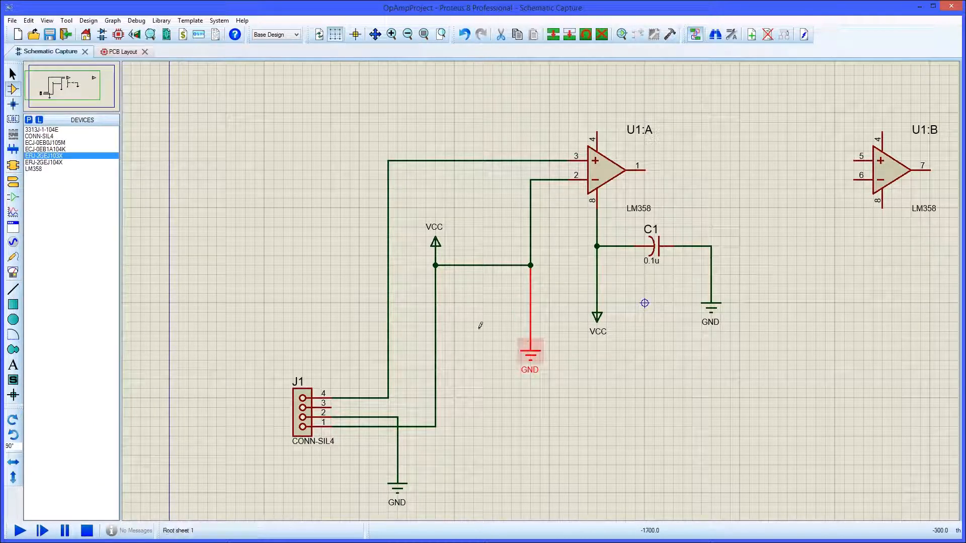
pyautogui.click(531, 308)
pyautogui.press('KP_Subtract')
pyautogui.click(482, 267)
# Step: Place a ground terminal labelled GND, rotated 180 degrees, directly above U1:A and wire it to pin 4
pyautogui.click(12, 181)
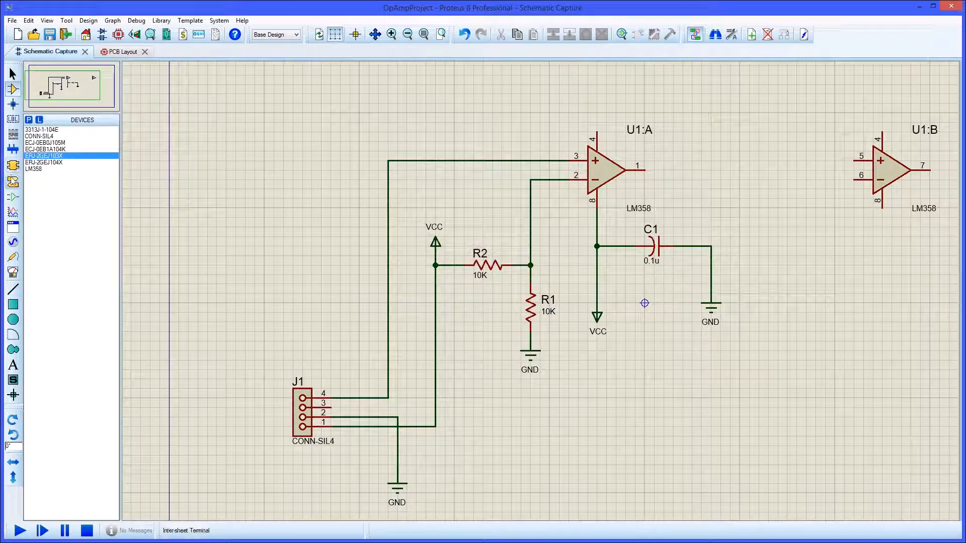
pyautogui.press('KP_Subtract')
pyautogui.press('KP_Subtract')
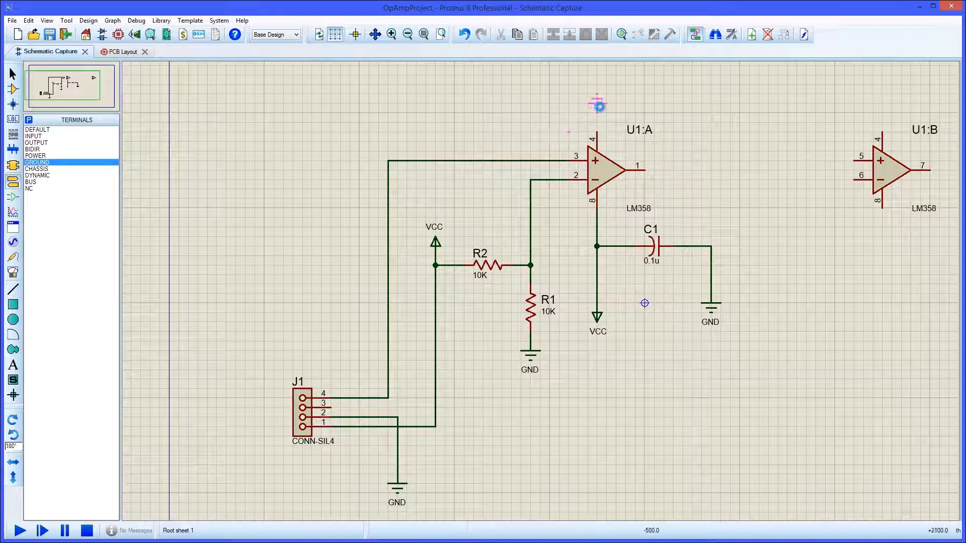
pyautogui.click(599, 106)
pyautogui.click(597, 106)
pyautogui.click(598, 132)
# Step: Wire U1:A's output pin 1 right, up and back over the op-amp to the wire entering pin 3
pyautogui.middleClick(653, 161)
pyautogui.click(640, 194)
pyautogui.click(632, 203)
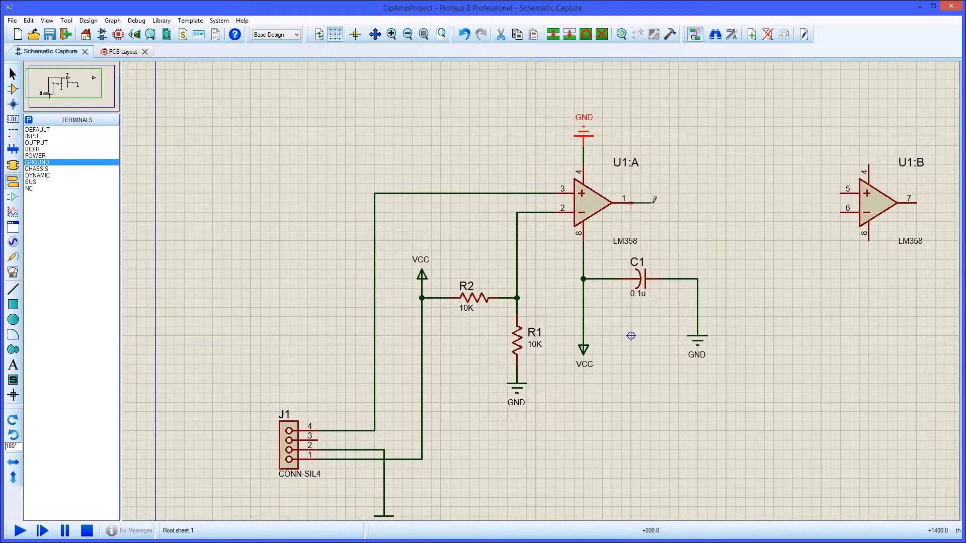
pyautogui.click(689, 203)
pyautogui.click(688, 70)
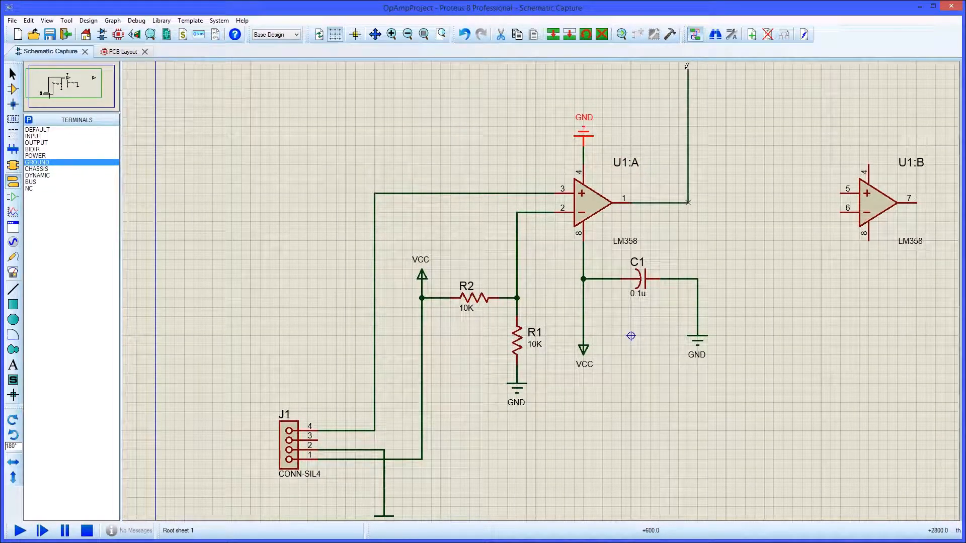
pyautogui.click(526, 194)
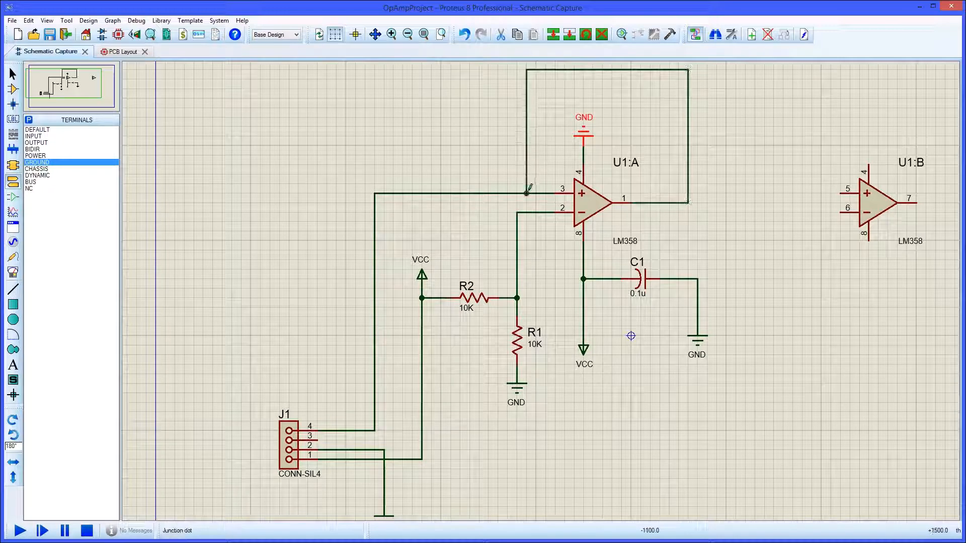
# Step: Insert an ECJ-0EB0J105M capacitor, rotated 270 degrees, into the long vertical wire running up from J1 pin 4
pyautogui.click(13, 89)
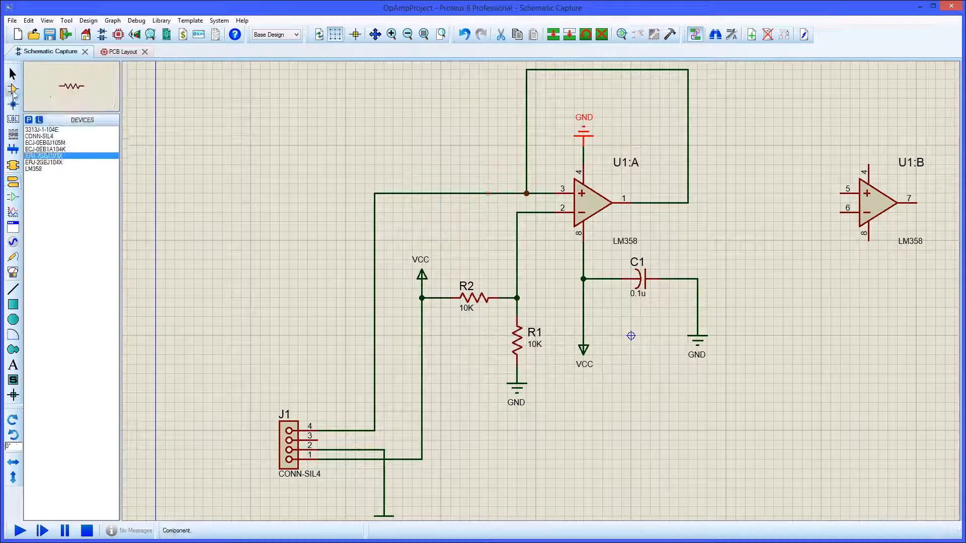
pyautogui.click(54, 144)
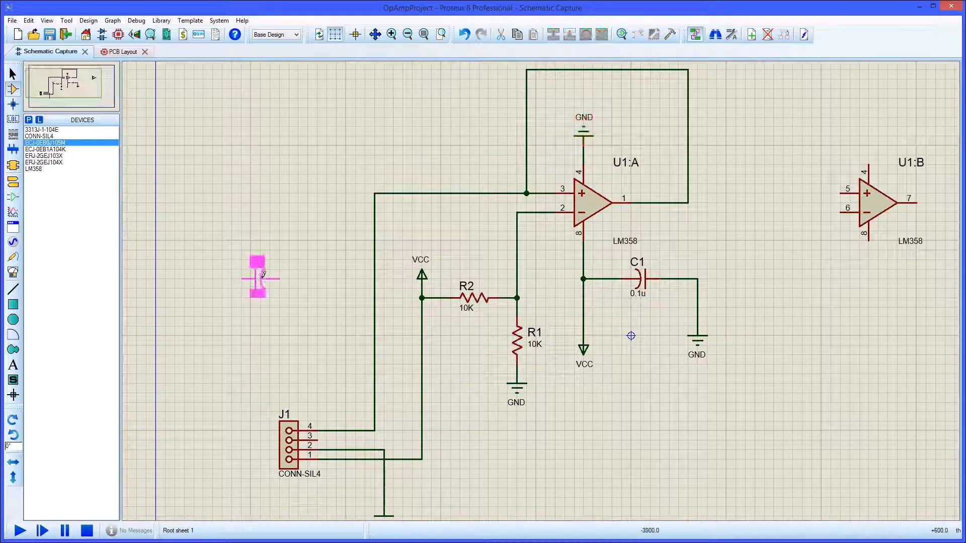
pyautogui.press('KP_Add')
pyautogui.press('KP_Add')
pyautogui.press('KP_Add')
pyautogui.click(374, 307)
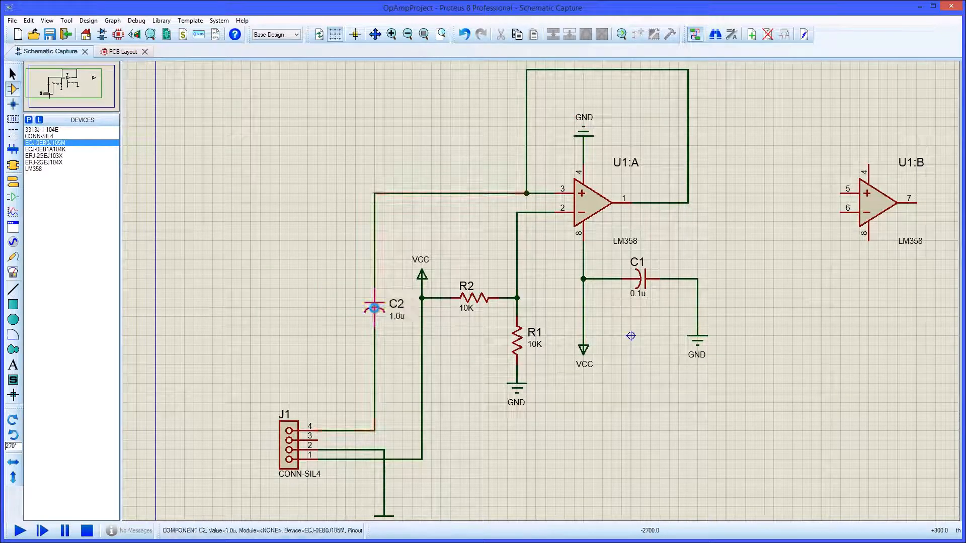
# Step: Insert a horizontal ERJ-2GEJ103X resistor in U1:A's pin 3 input wire and an ERJ-2GEJ104X resistor in the upper feedback wire
pyautogui.click(49, 156)
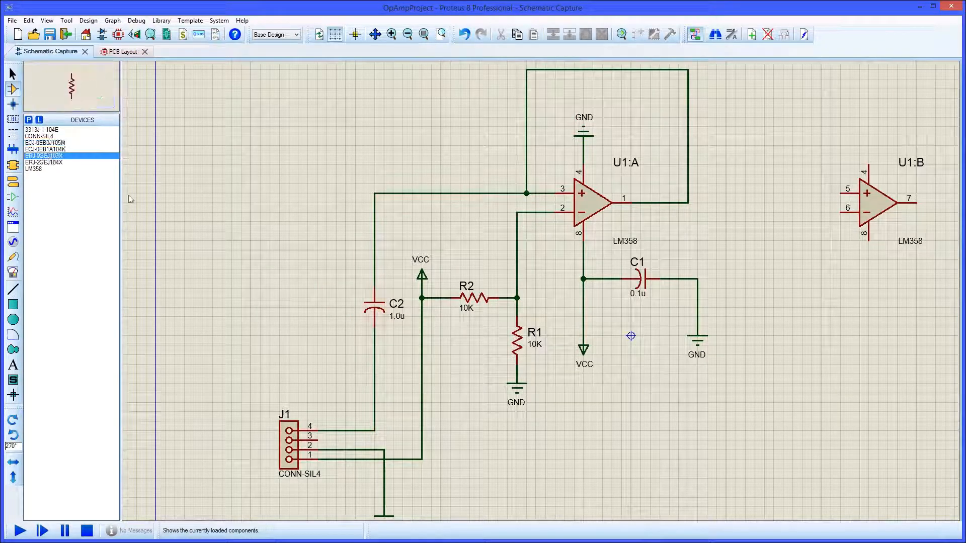
pyautogui.press('KP_Add')
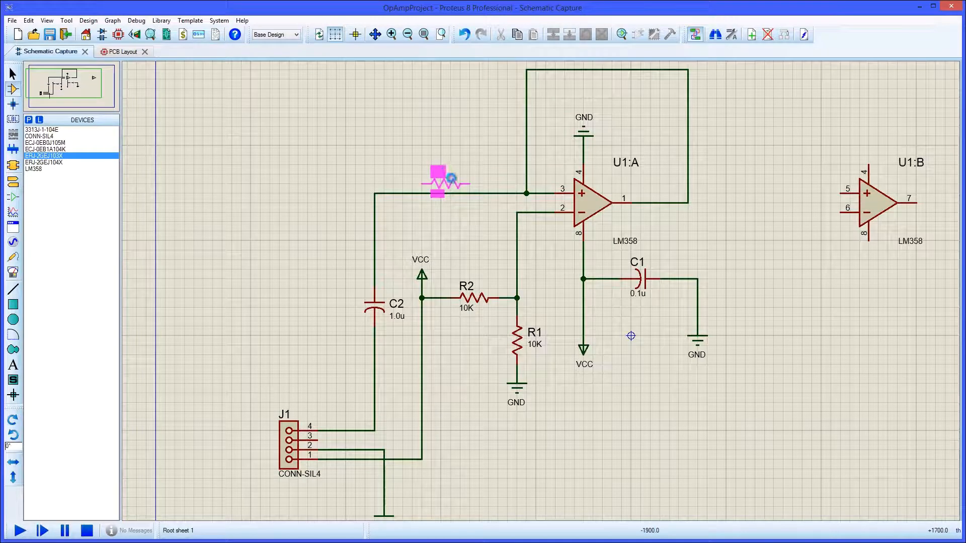
pyautogui.click(452, 183)
pyautogui.click(56, 163)
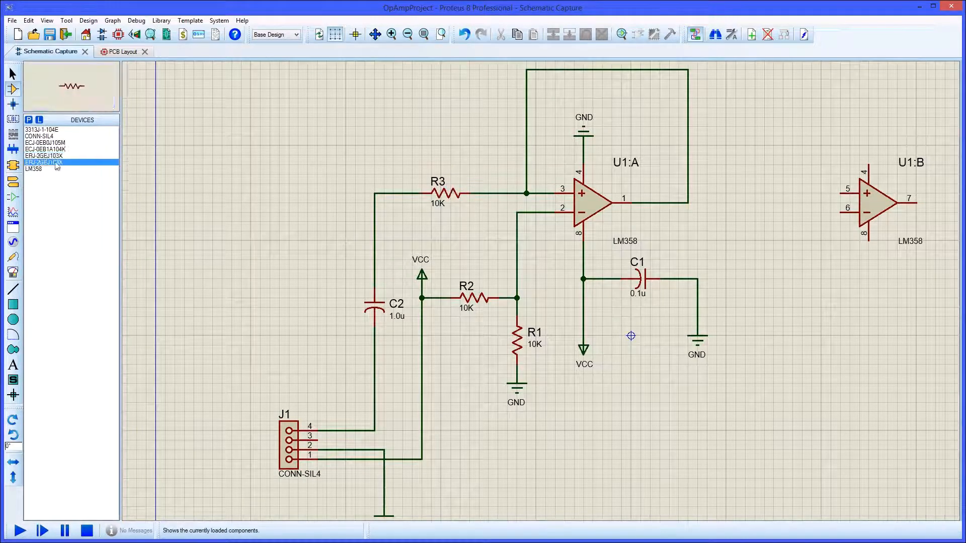
pyautogui.click(603, 69)
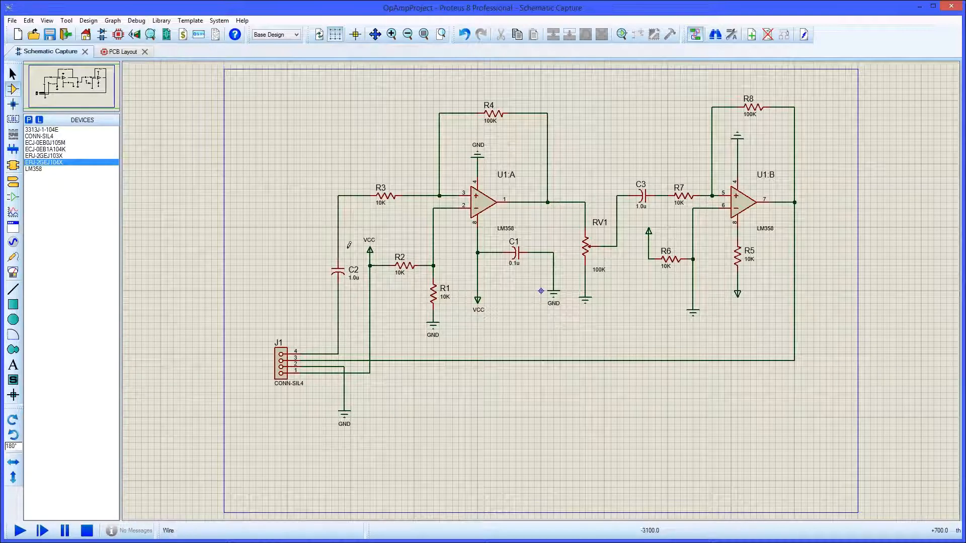
# Step: Switch to the PCB layout and preview the footprints of C2, C3, J1, R1 and C1 for placement
pyautogui.click(126, 53)
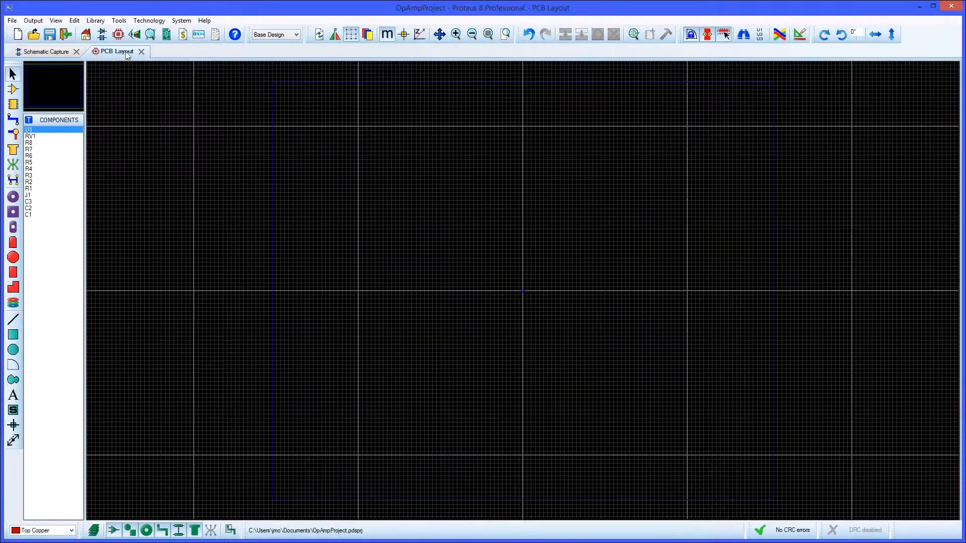
pyautogui.click(13, 90)
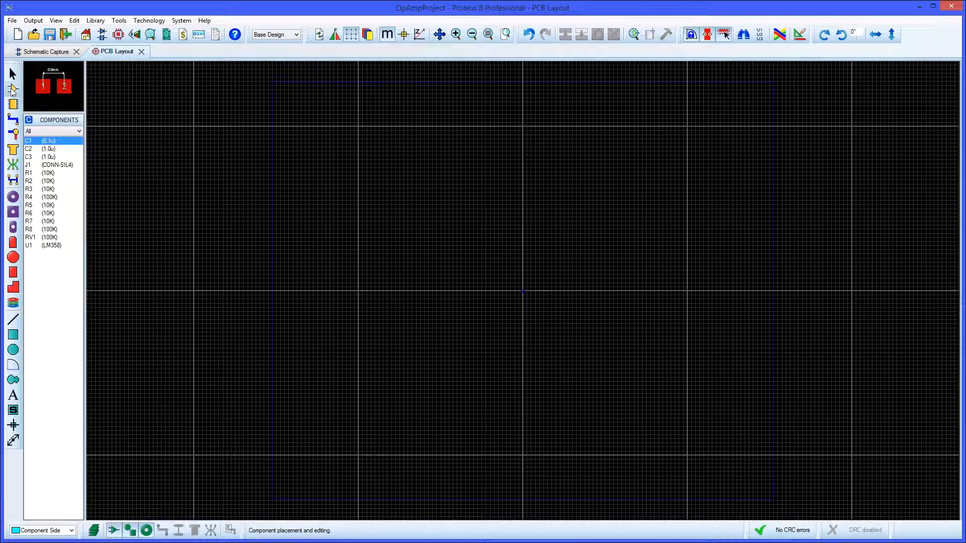
pyautogui.click(65, 150)
pyautogui.click(65, 157)
pyautogui.click(65, 165)
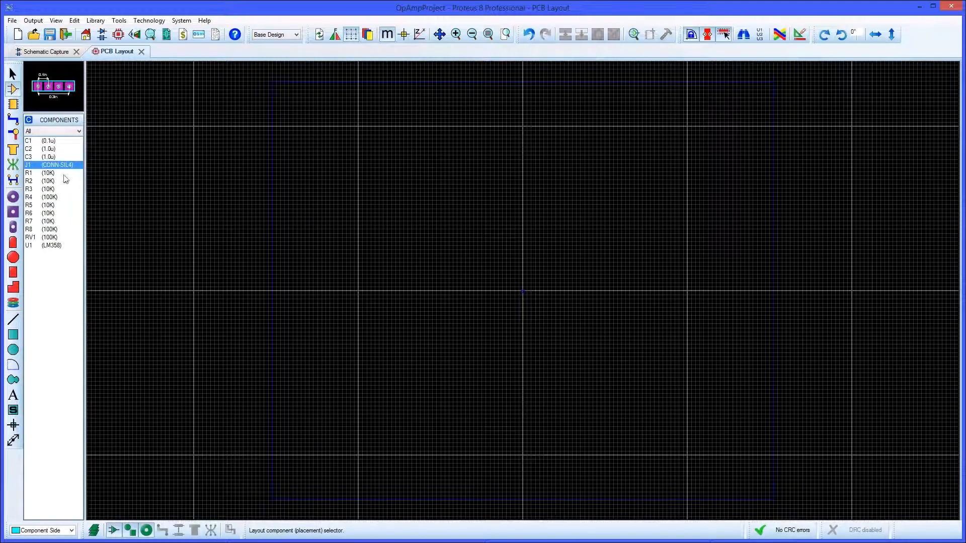
pyautogui.click(64, 174)
pyautogui.click(71, 143)
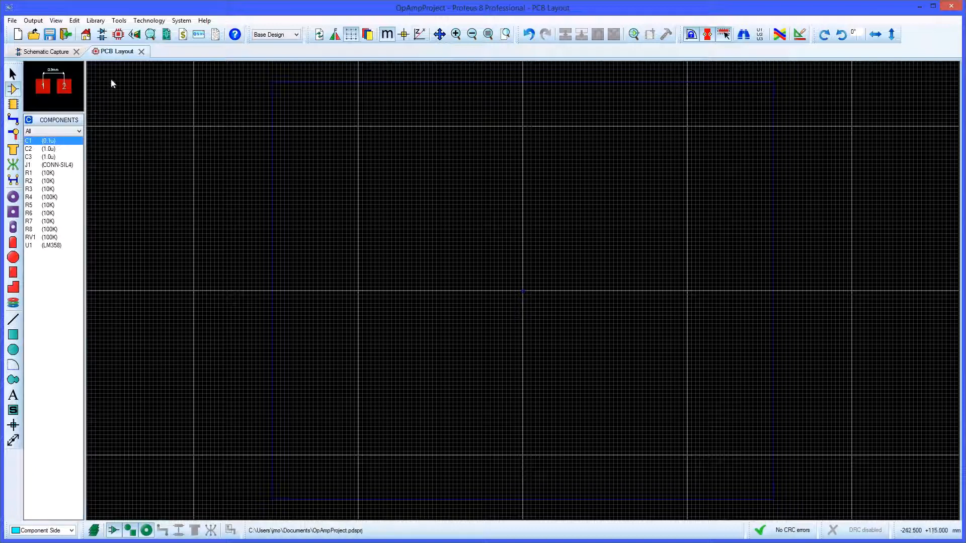
# Step: In the design rules, set the POWER net class's trace style to T15 and change its via style
pyautogui.click(149, 20)
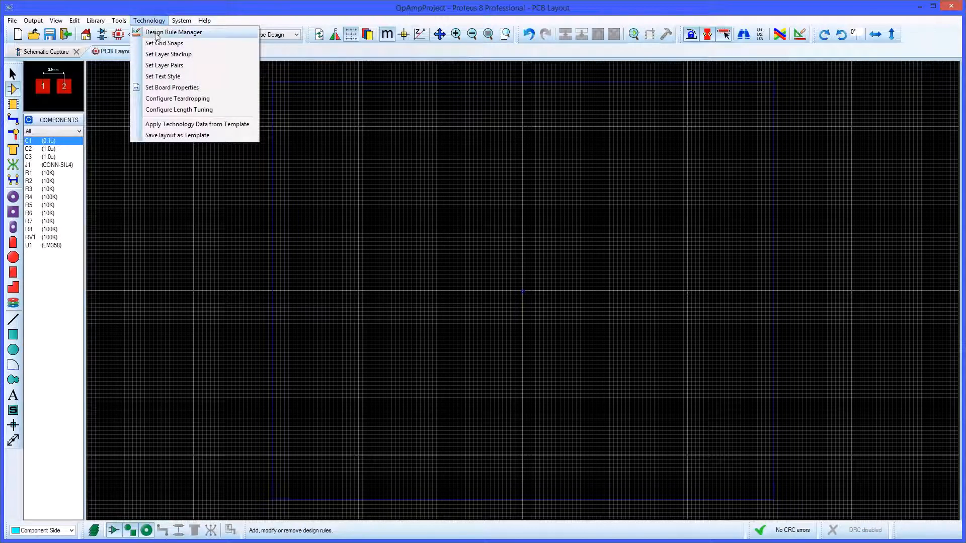
pyautogui.click(156, 33)
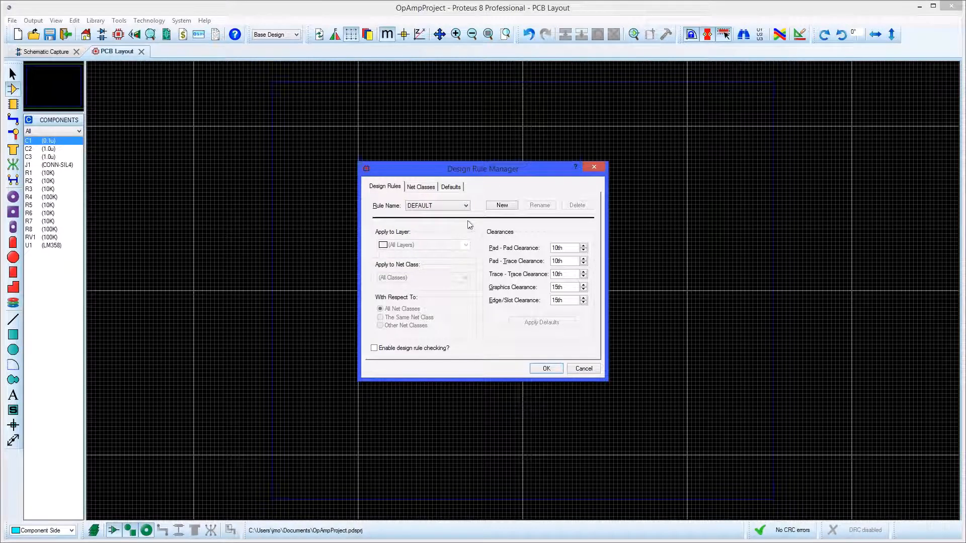
pyautogui.click(421, 186)
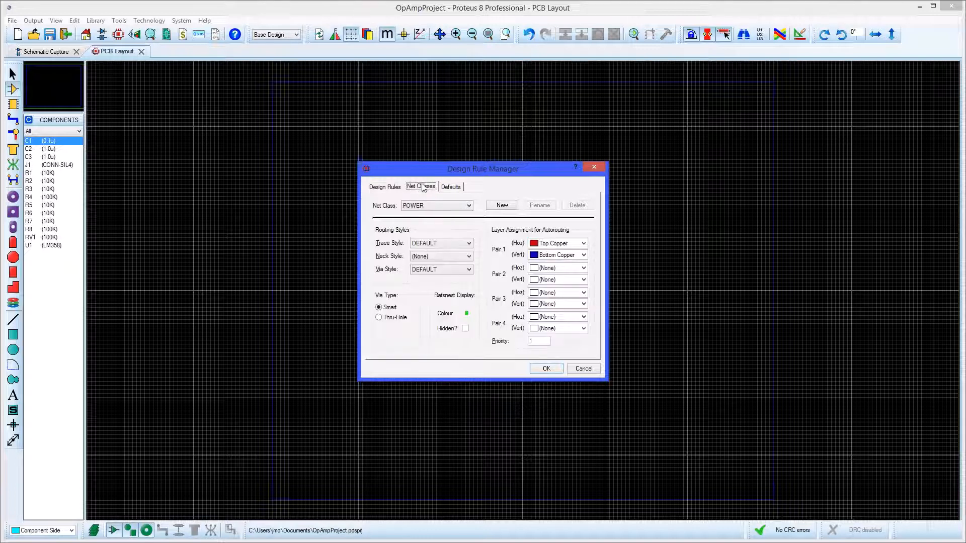
pyautogui.click(468, 243)
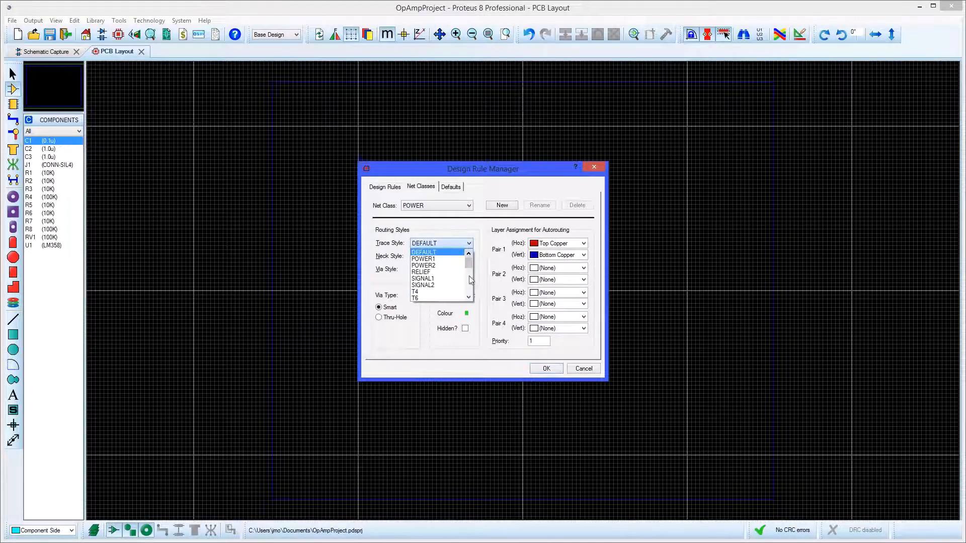
pyautogui.click(468, 297)
pyautogui.click(468, 297)
pyautogui.click(468, 298)
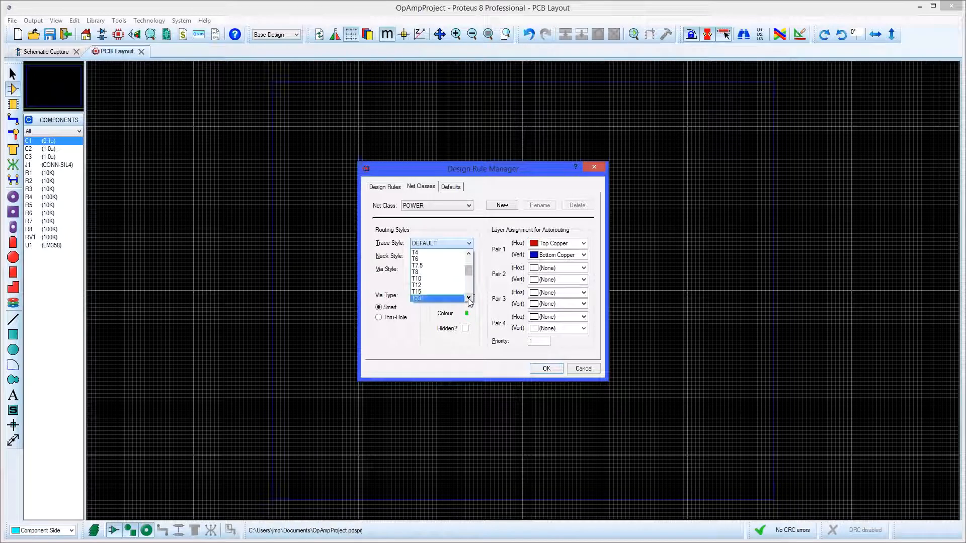
pyautogui.click(446, 293)
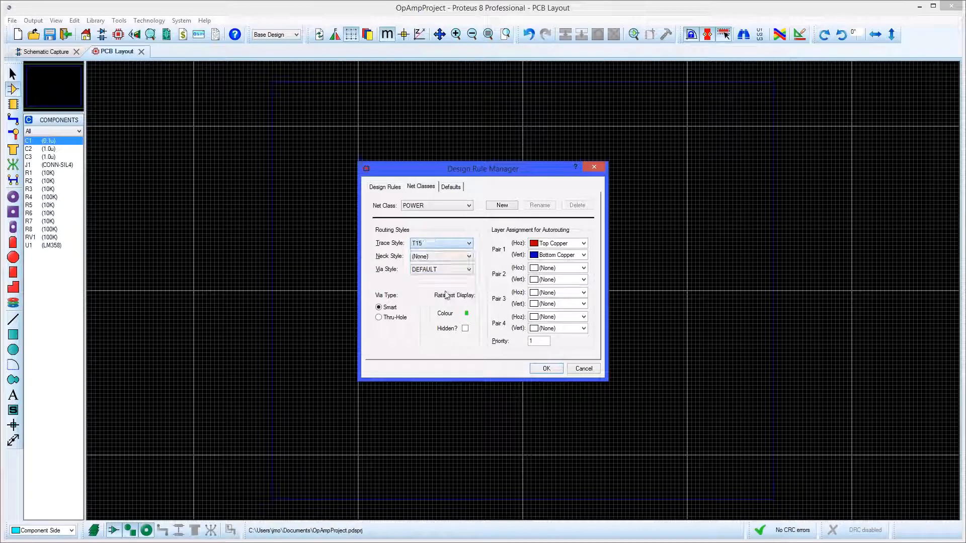
pyautogui.click(468, 270)
pyautogui.click(445, 299)
# Step: Set the SIGNAL net class to trace style T10 and via style V30, and apply the design rules
pyautogui.click(458, 207)
pyautogui.click(459, 221)
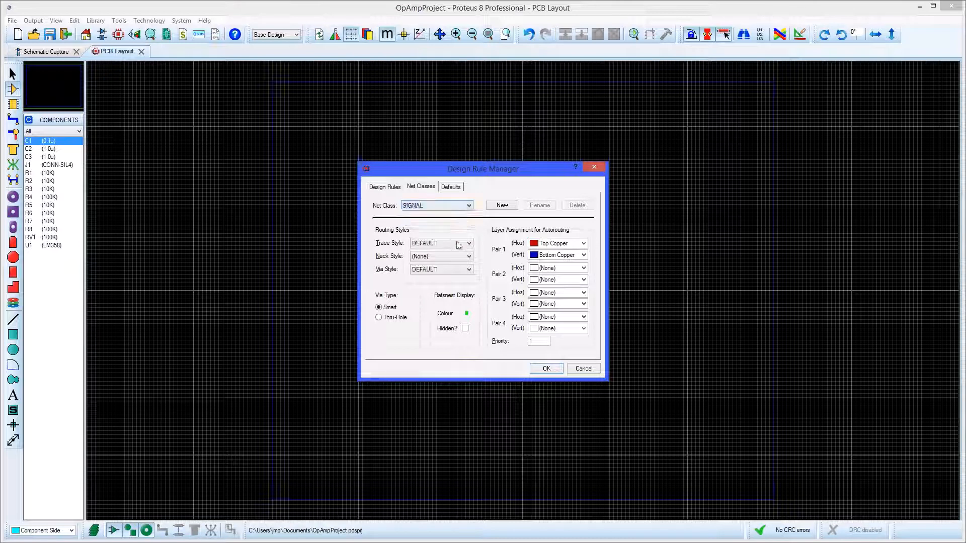
pyautogui.click(459, 245)
pyautogui.scroll(-2, 453, 274)
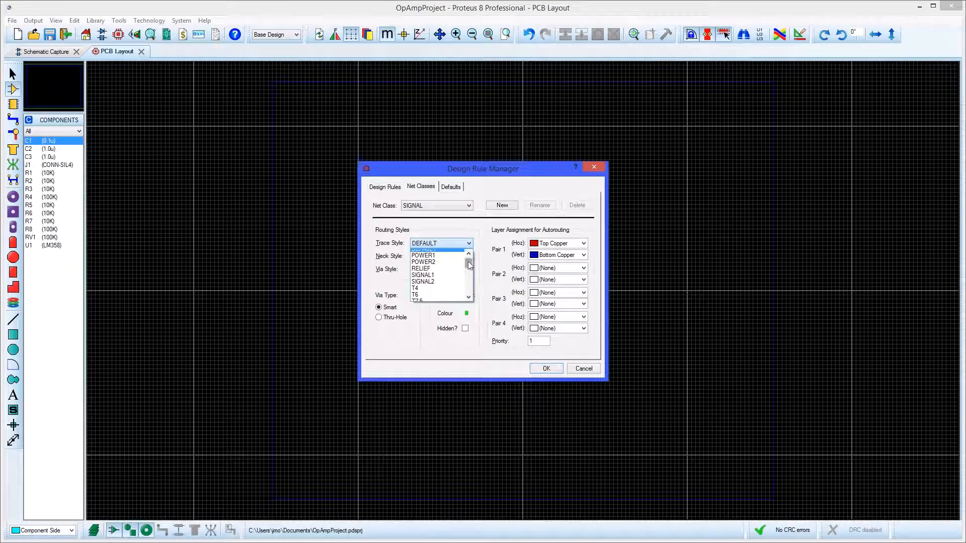
pyautogui.click(452, 288)
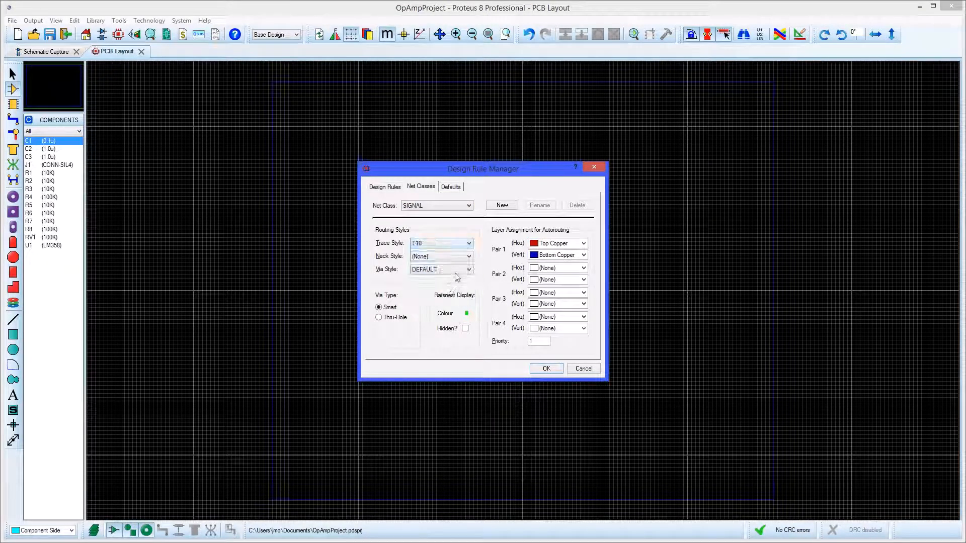
pyautogui.click(463, 270)
pyautogui.click(431, 299)
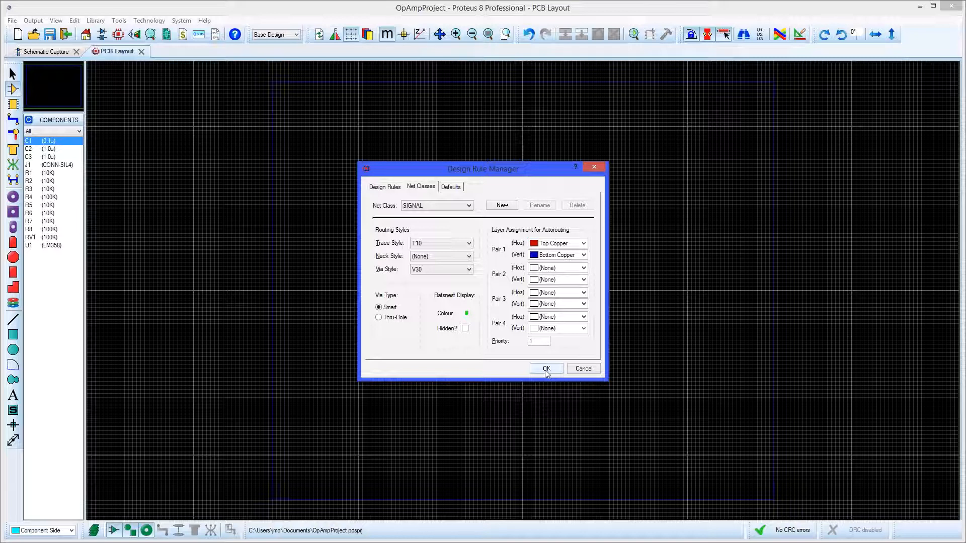
pyautogui.click(546, 370)
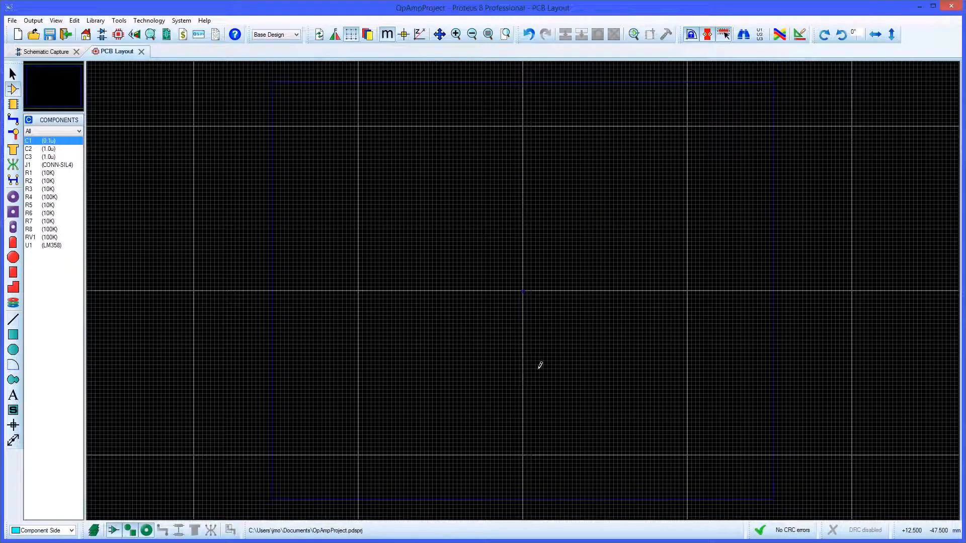
# Step: Draw a rectangular board outline about 1075 by 500 th on the Board Edge layer, starting from a newly set origin
pyautogui.click(13, 336)
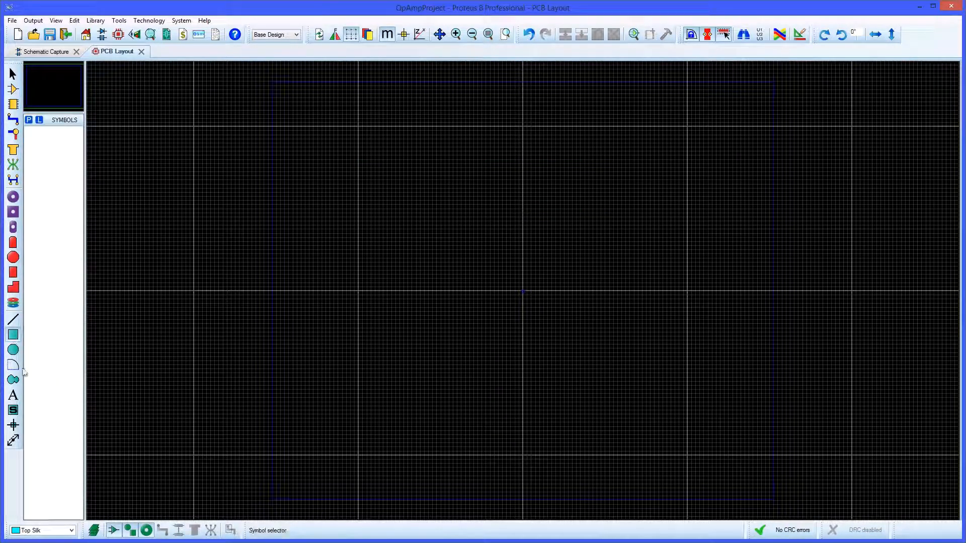
pyautogui.click(71, 531)
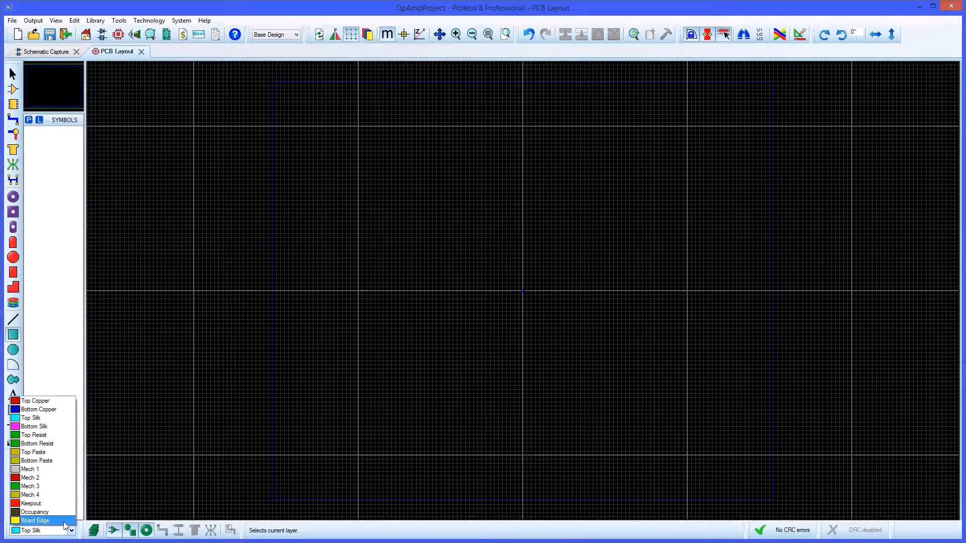
pyautogui.click(35, 521)
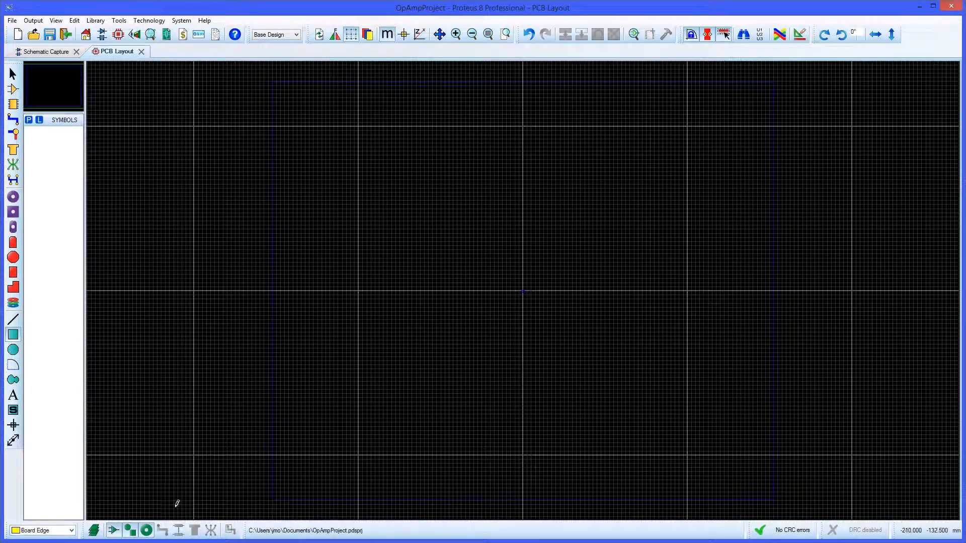
pyautogui.scroll(1, 500, 275)
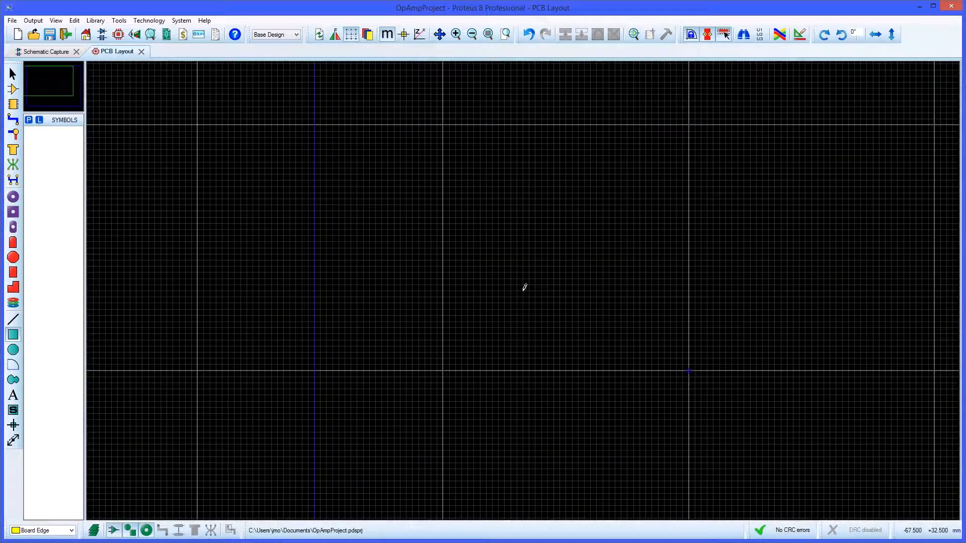
pyautogui.scroll(1, 524, 288)
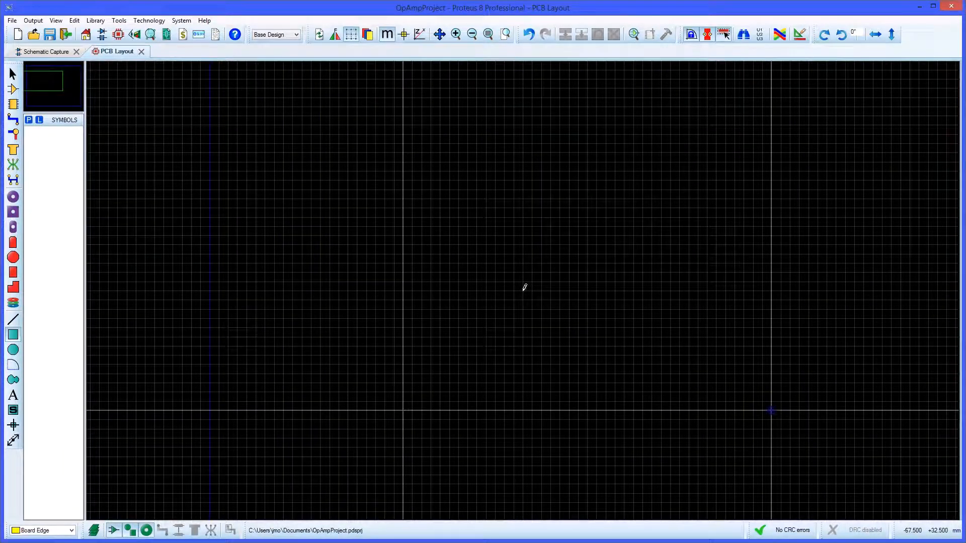
pyautogui.moveTo(525, 288); pyautogui.dragTo(265, 258)
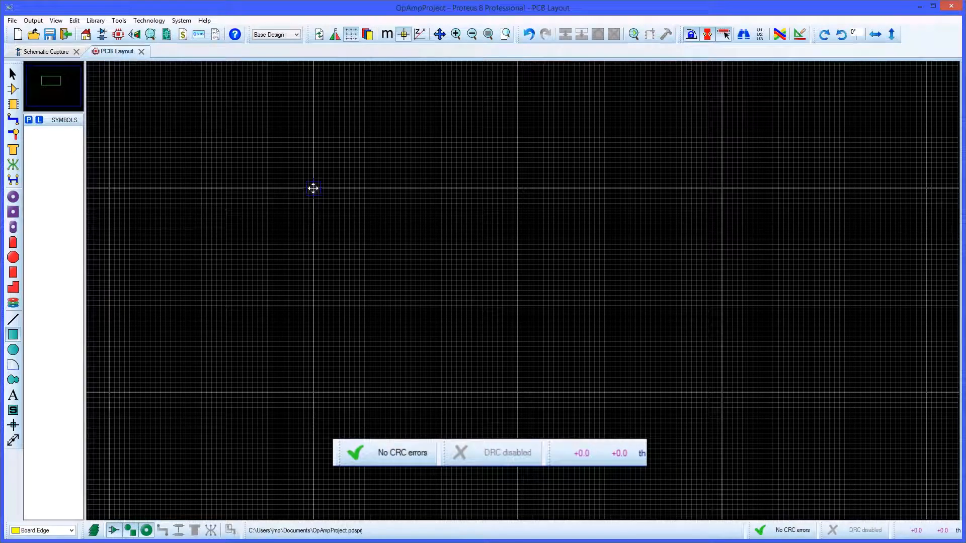
pyautogui.click(313, 188)
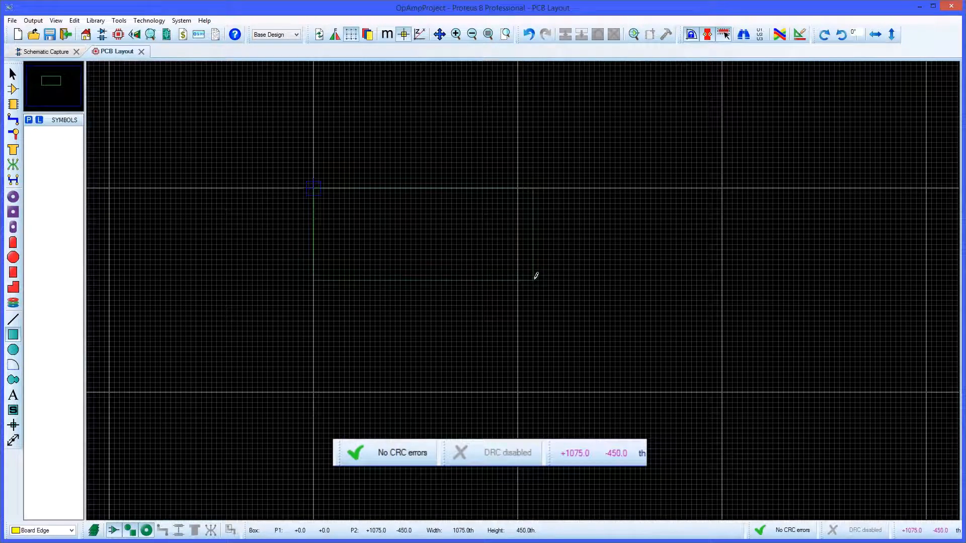
pyautogui.click(536, 287)
pyautogui.scroll(2, 535, 287)
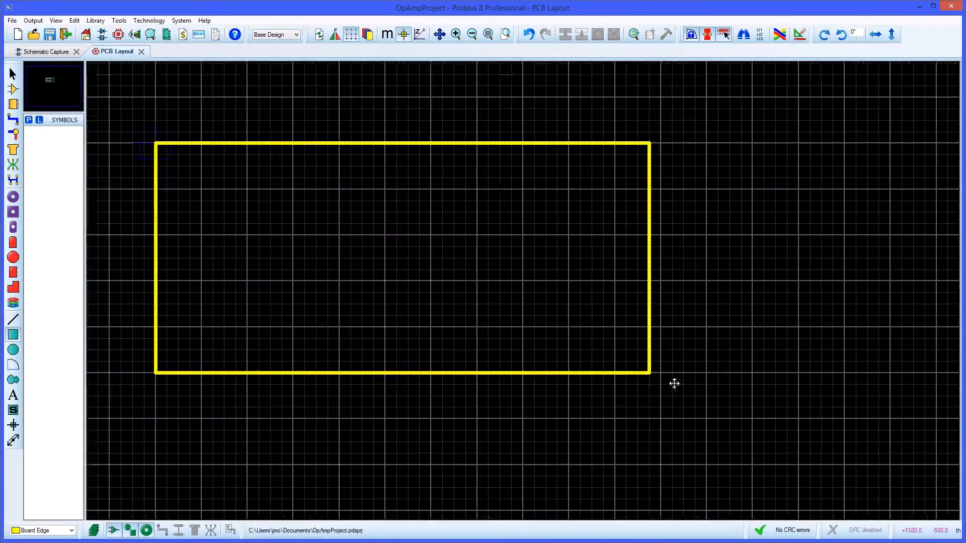
pyautogui.scroll(-2, 921, 488)
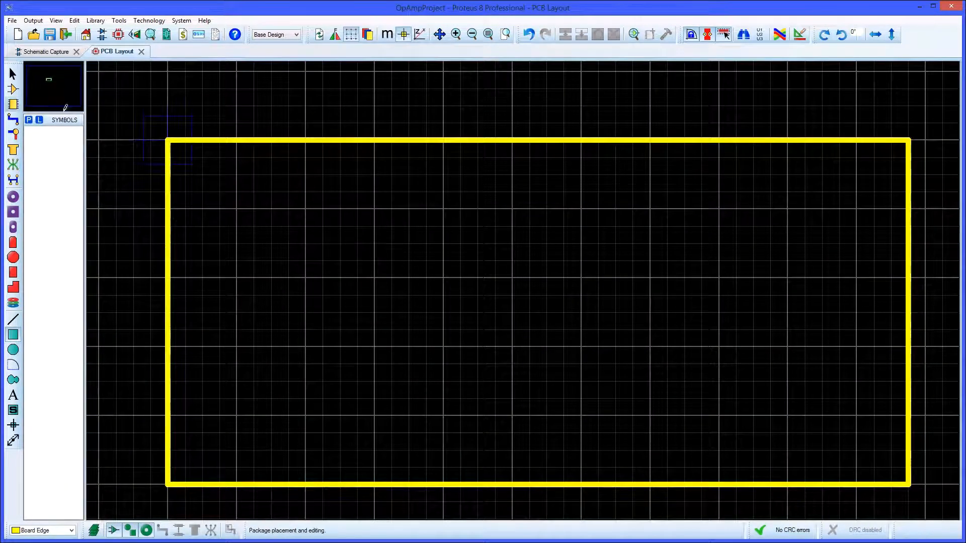
# Step: Place connector J1 (CONN-SIL4) vertically at 270° rotation, just inside the board's left edge
pyautogui.click(13, 89)
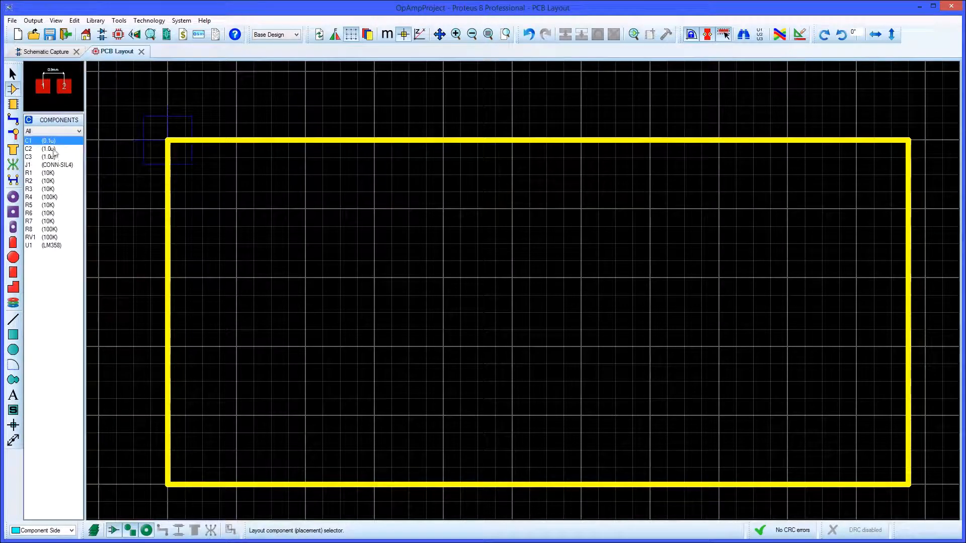
pyautogui.click(63, 166)
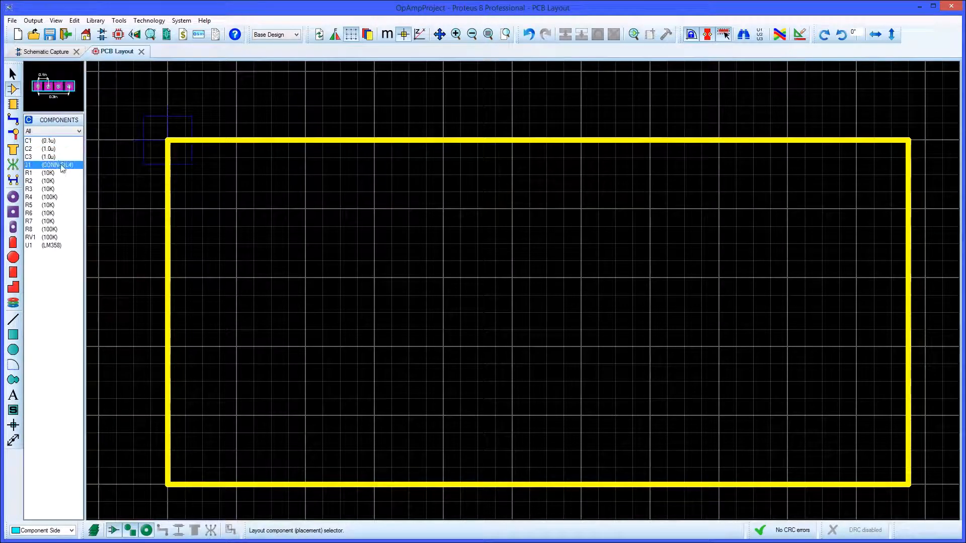
pyautogui.click(233, 285)
pyautogui.press('KP_Add')
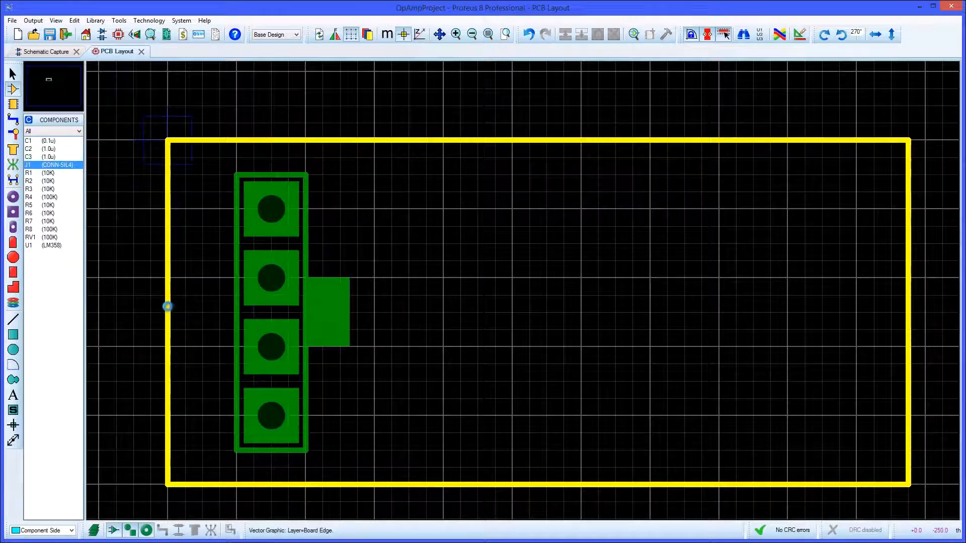
pyautogui.click(123, 309)
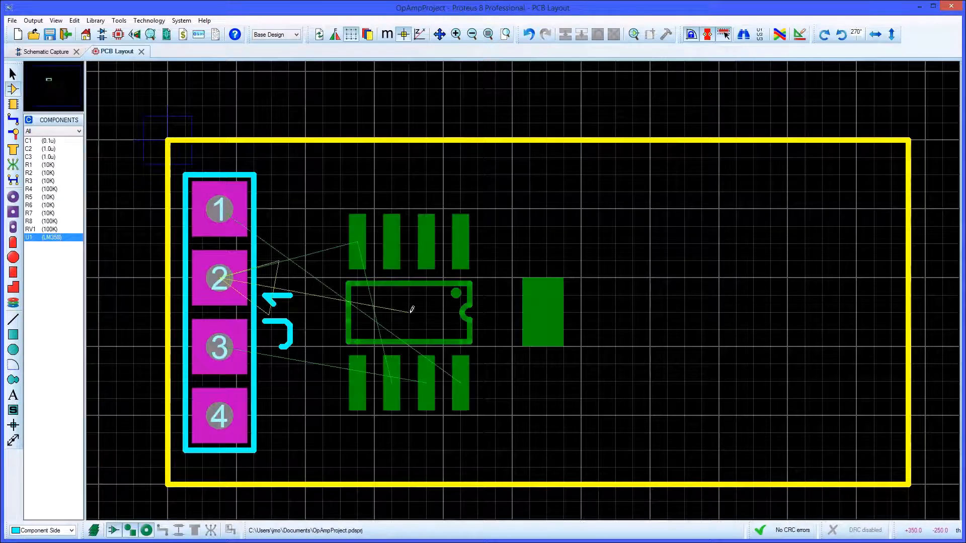
# Step: Place U1 (LM358) upright at 0° near the board's upper centre and move its reference label inside the board edge, just above the body
pyautogui.press('KP_Subtract')
pyautogui.press('KP_Subtract')
pyautogui.press('KP_Subtract')
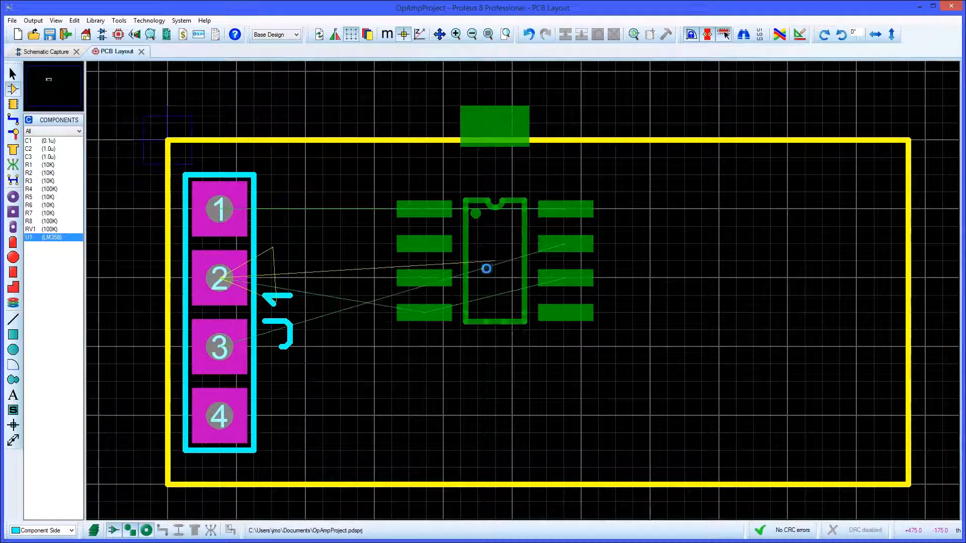
pyautogui.click(504, 269)
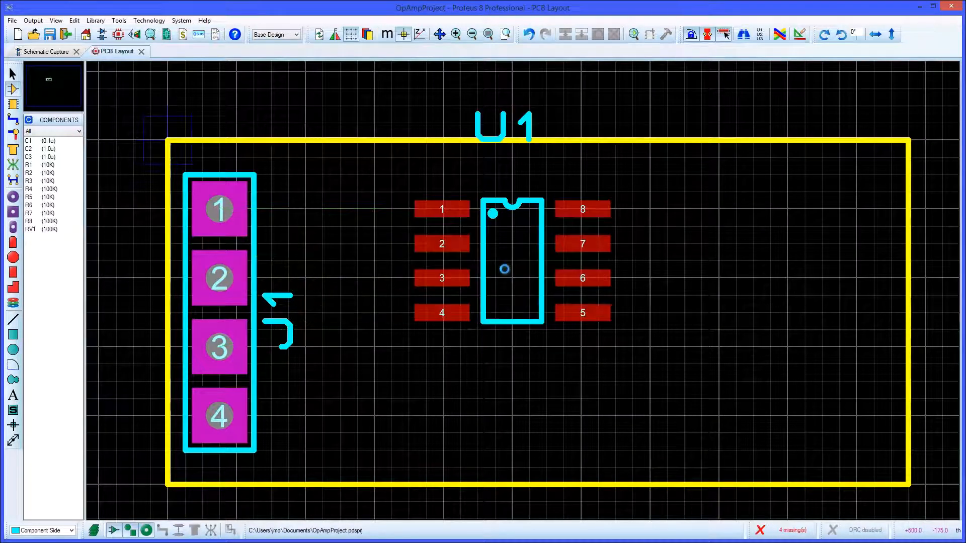
pyautogui.click(509, 137)
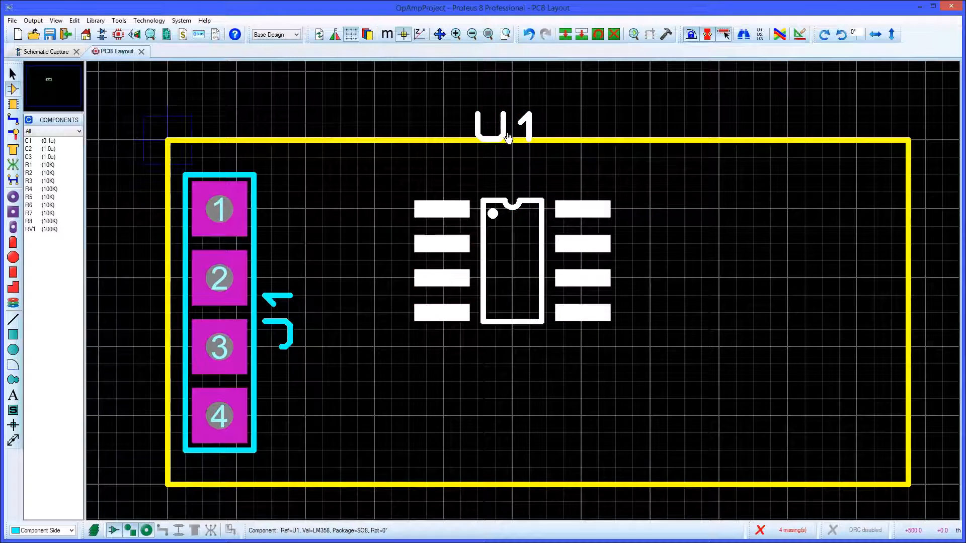
pyautogui.moveTo(508, 138); pyautogui.dragTo(504, 188)
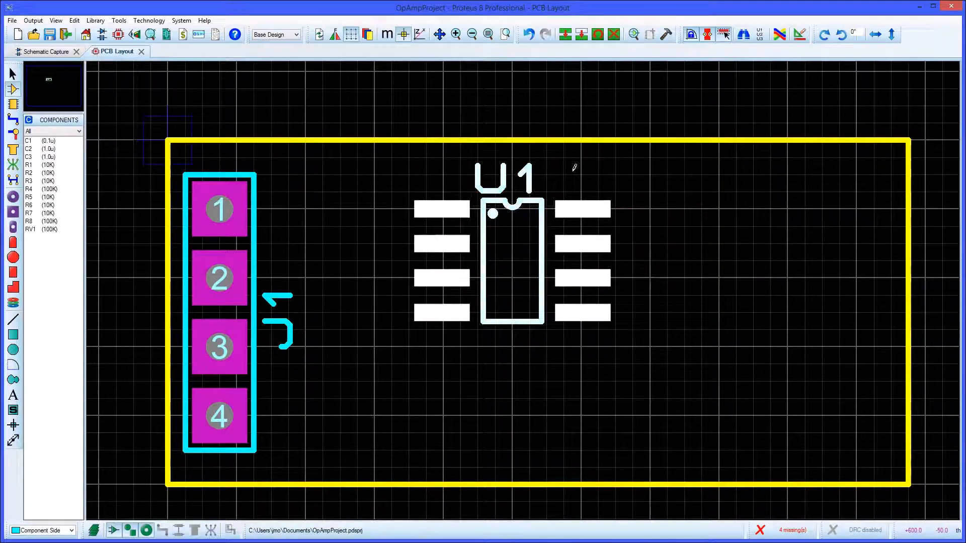
# Step: Place capacitor C1 rotated -180° beside U1's pin 8, and trimmer RV1 near the board's upper-right corner
pyautogui.click(51, 142)
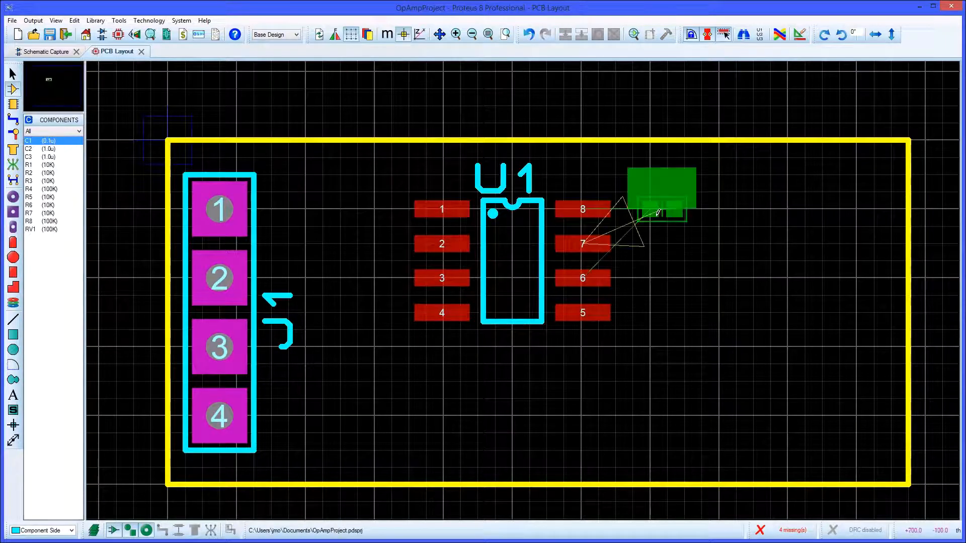
pyautogui.press('KP_Subtract')
pyautogui.press('KP_Subtract')
pyautogui.click(719, 209)
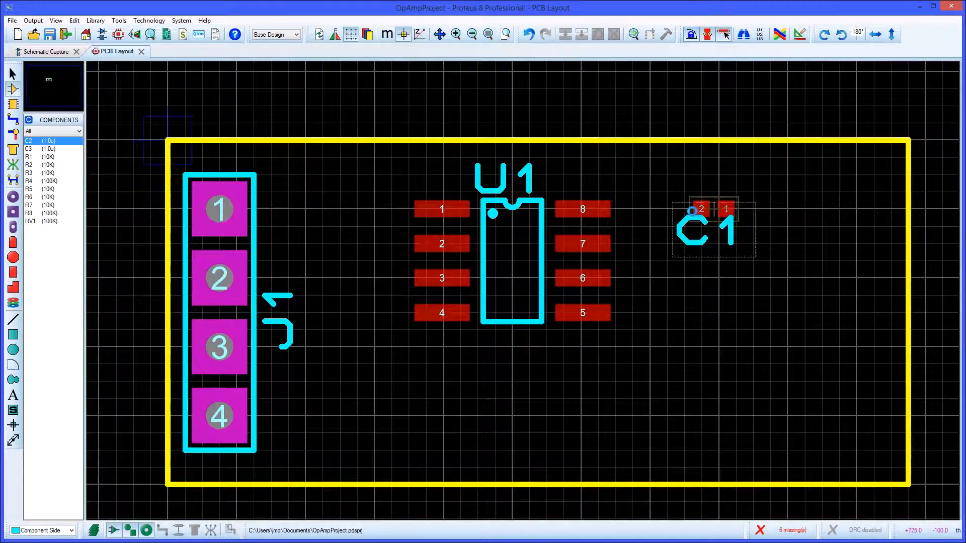
pyautogui.click(50, 223)
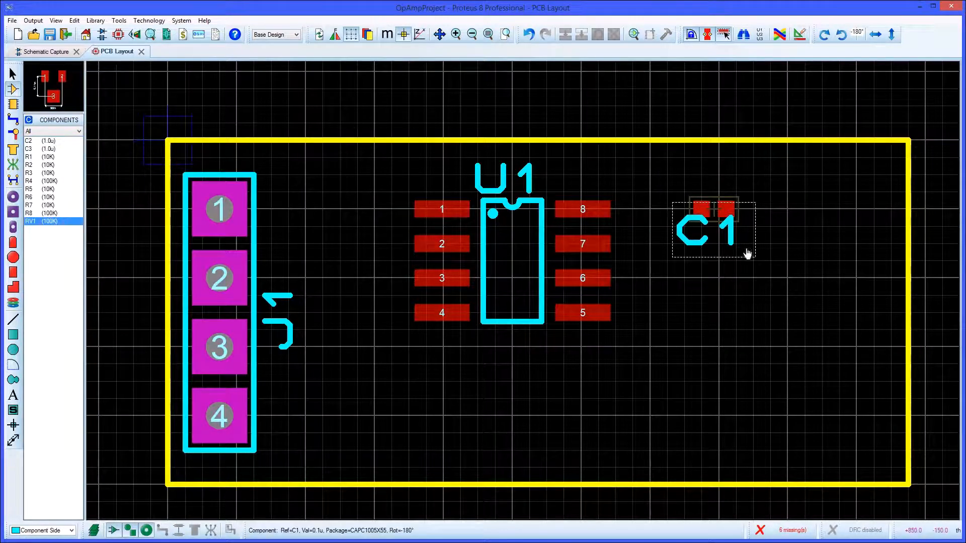
pyautogui.click(820, 249)
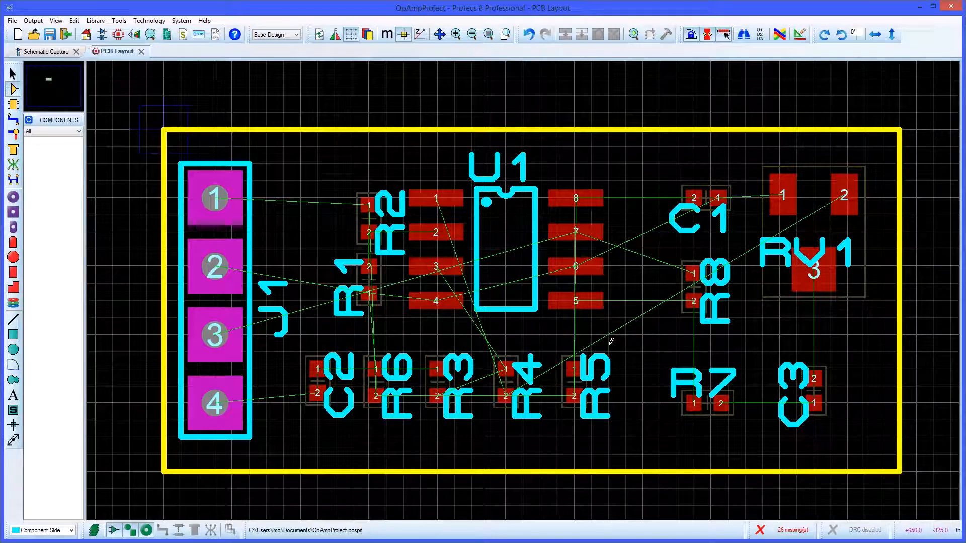
# Step: Route the VCC/VDD net on Top Copper from J1 pin 1 above U1 to C1 pin 2, and on to U1 pin 8
pyautogui.click(13, 119)
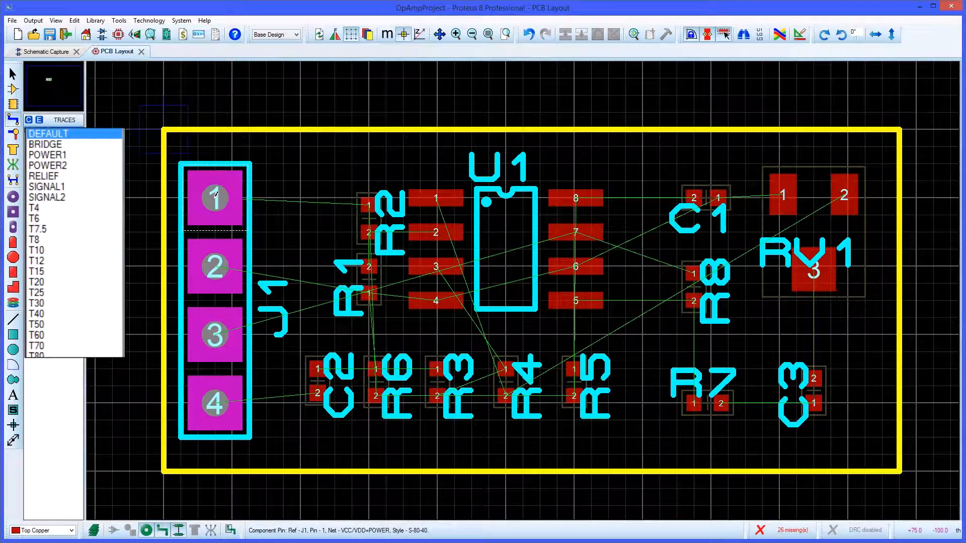
pyautogui.click(216, 193)
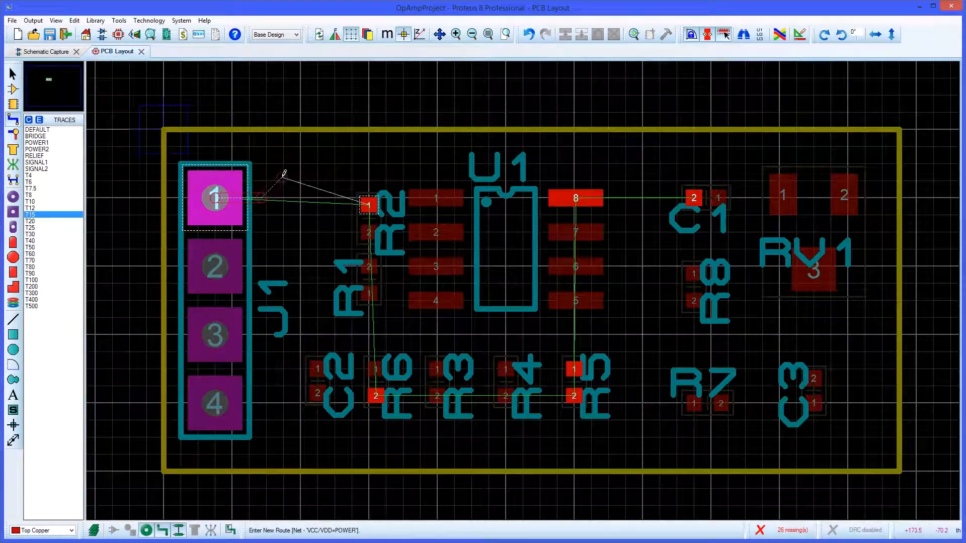
pyautogui.click(301, 169)
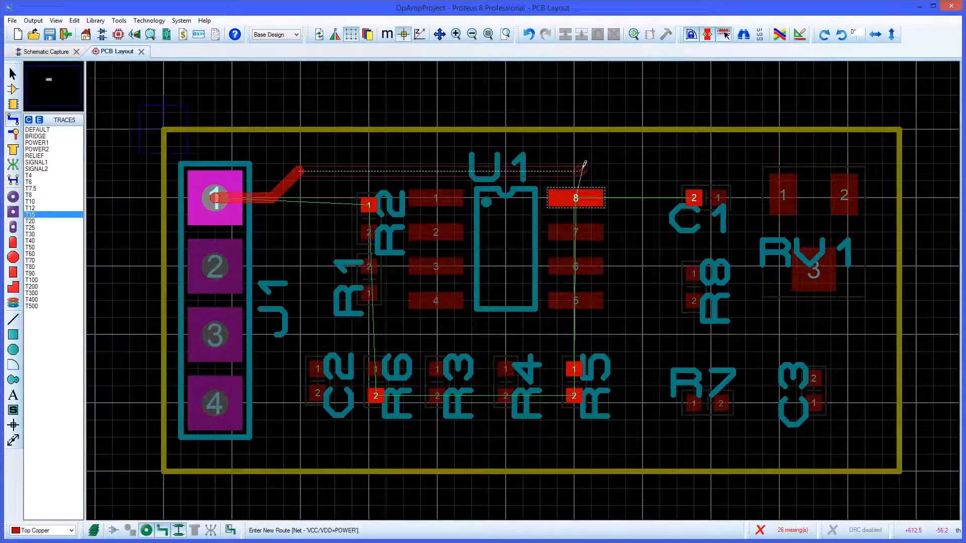
pyautogui.click(695, 196)
pyautogui.click(695, 195)
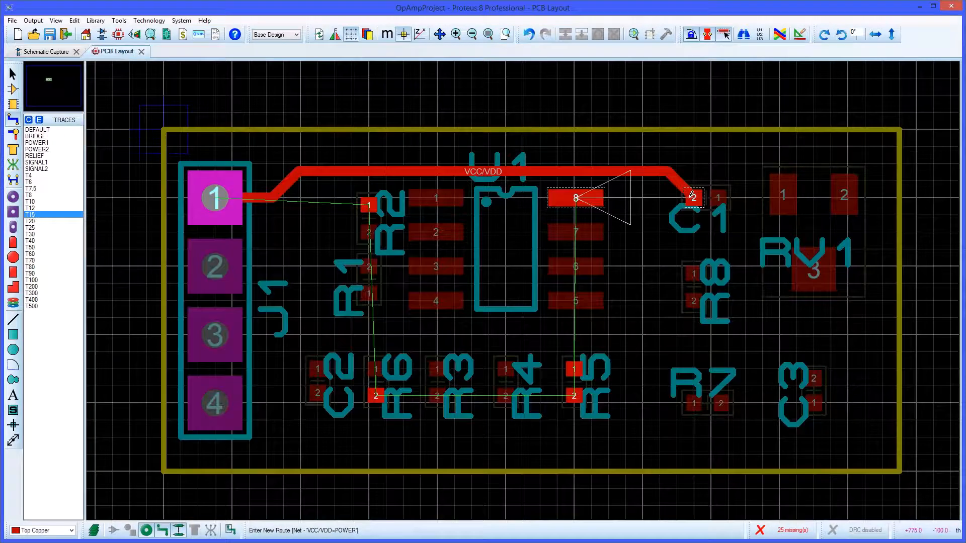
pyautogui.click(577, 196)
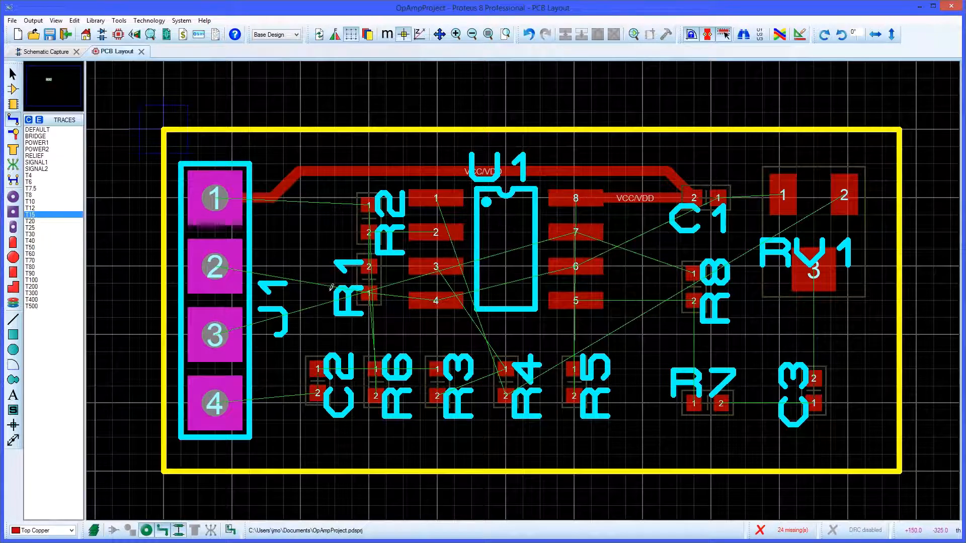
# Step: Route the OUT net from J1 pin 3 along the board's lower edge to R8 pin 1, with a Bottom Copper segment between two vias
pyautogui.click(216, 331)
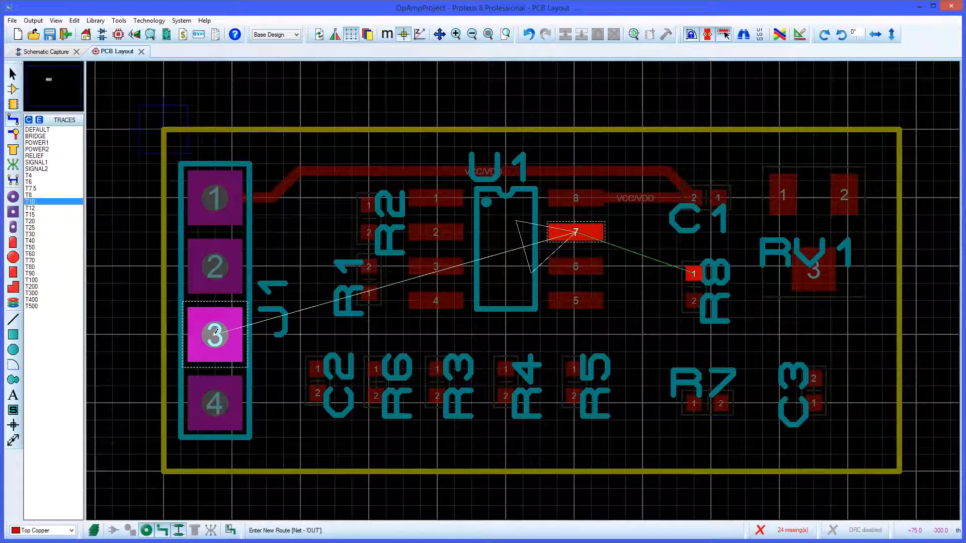
pyautogui.click(268, 436)
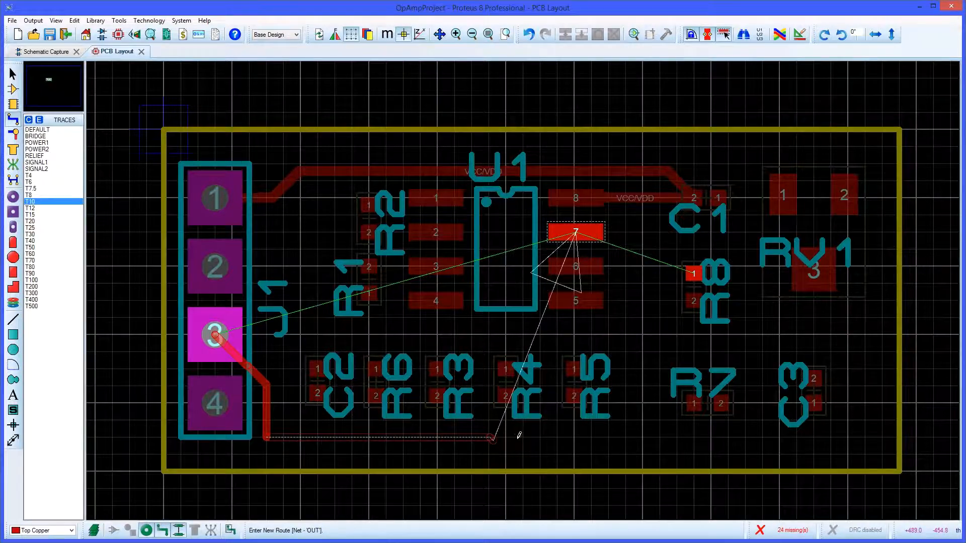
pyautogui.click(660, 437)
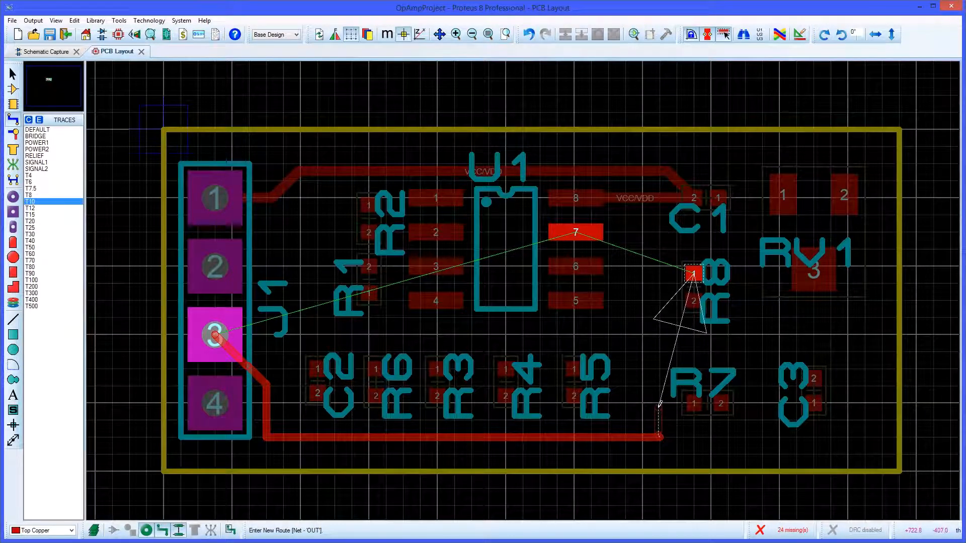
pyautogui.doubleClick(659, 407)
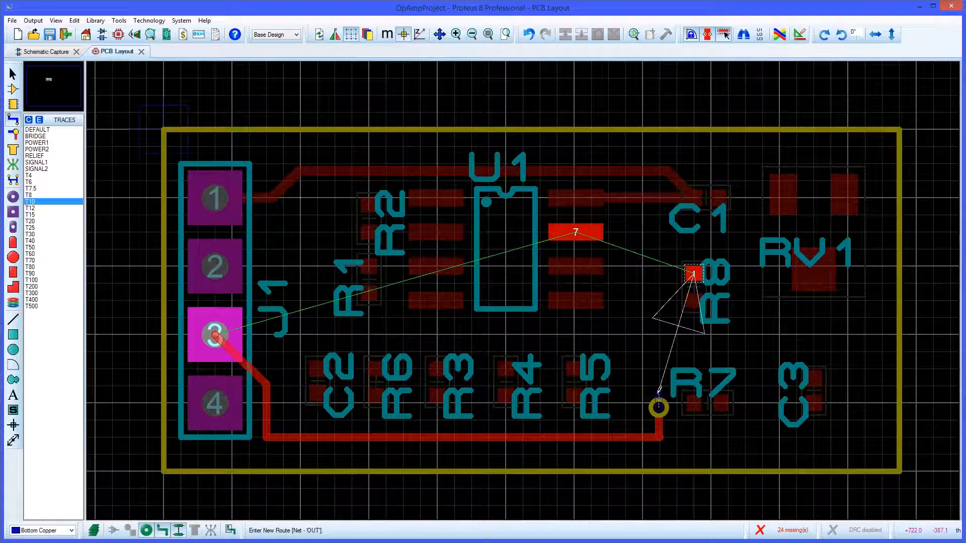
pyautogui.doubleClick(660, 271)
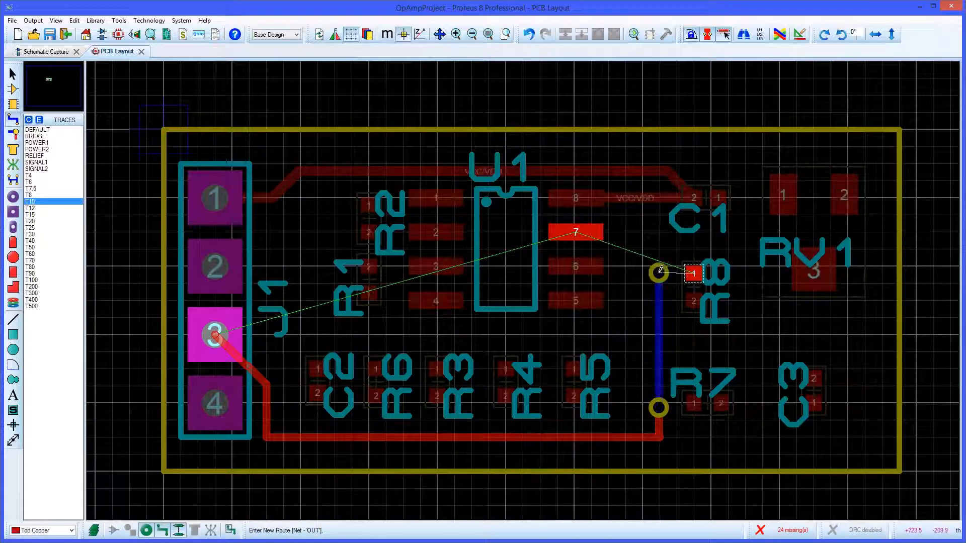
pyautogui.click(694, 272)
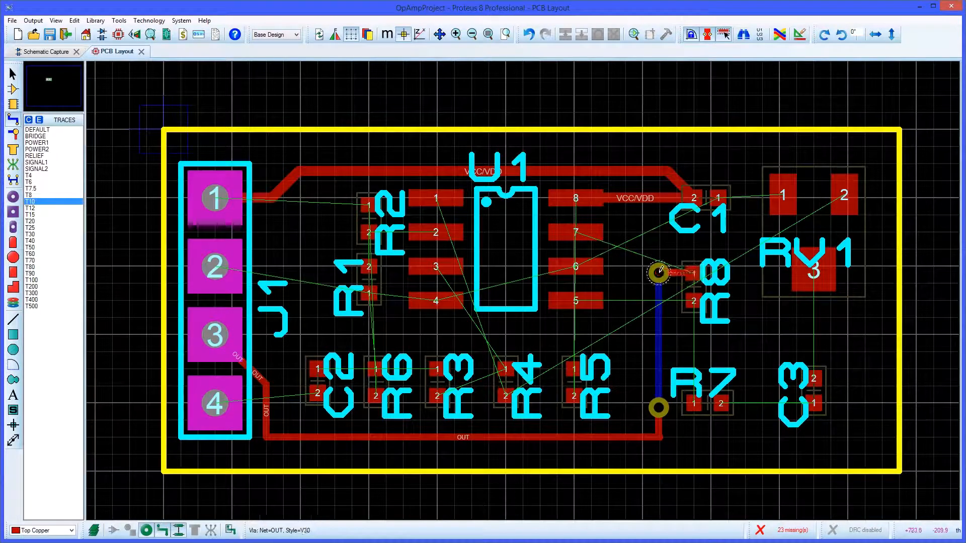
# Step: Route the OUT net on Top Copper from the via beside R8 to U1 pin 7
pyautogui.click(660, 272)
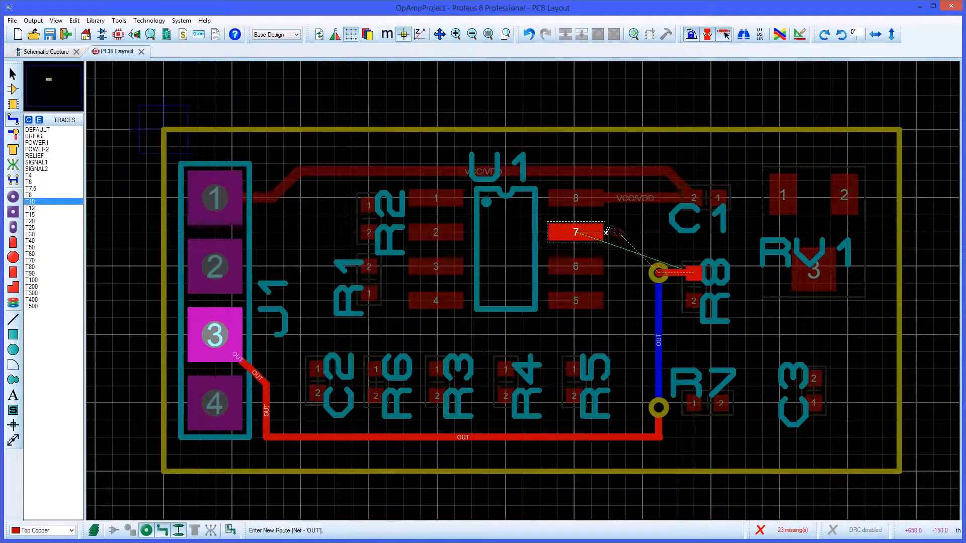
pyautogui.click(576, 230)
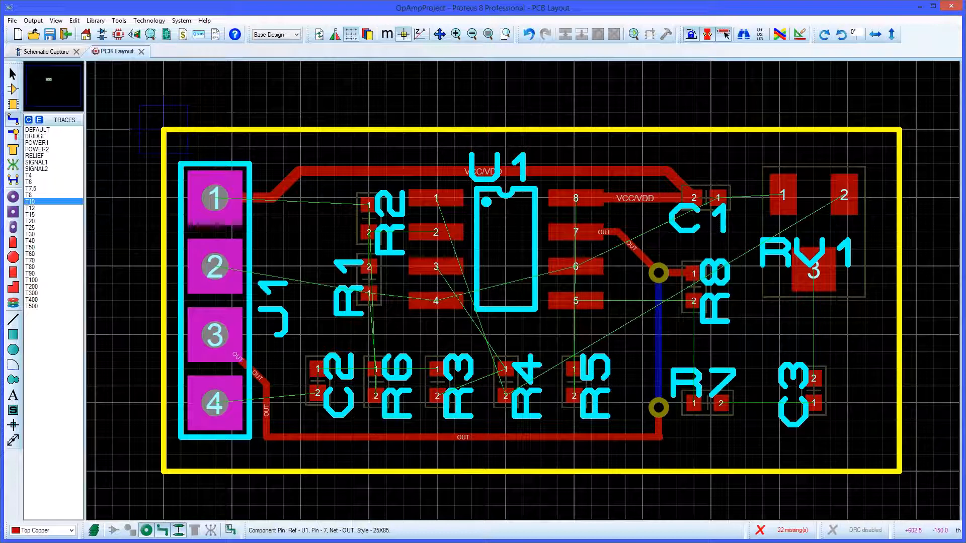
pyautogui.press('F7')
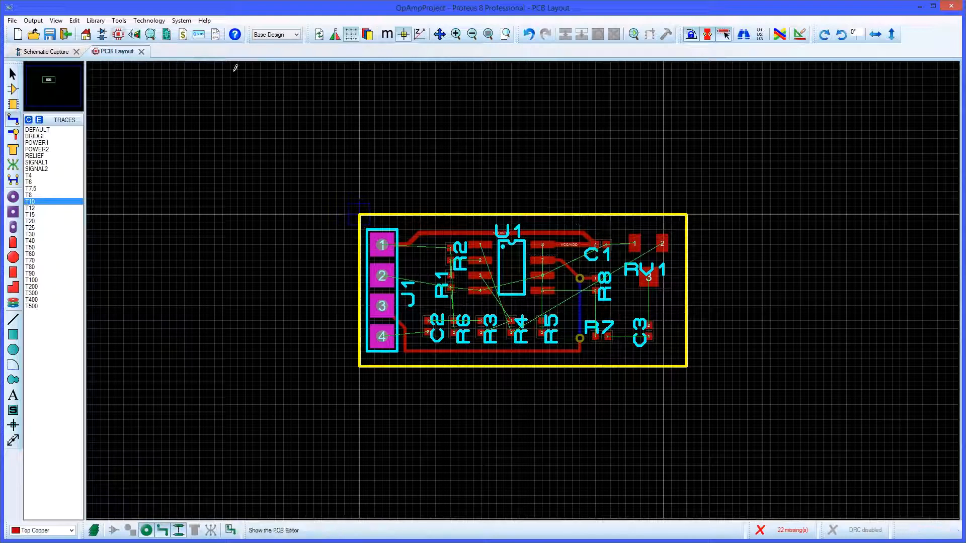
# Step: Generate a power plane for the GND=POWER net on Bottom Copper with the DEFAULT boundary
pyautogui.click(119, 21)
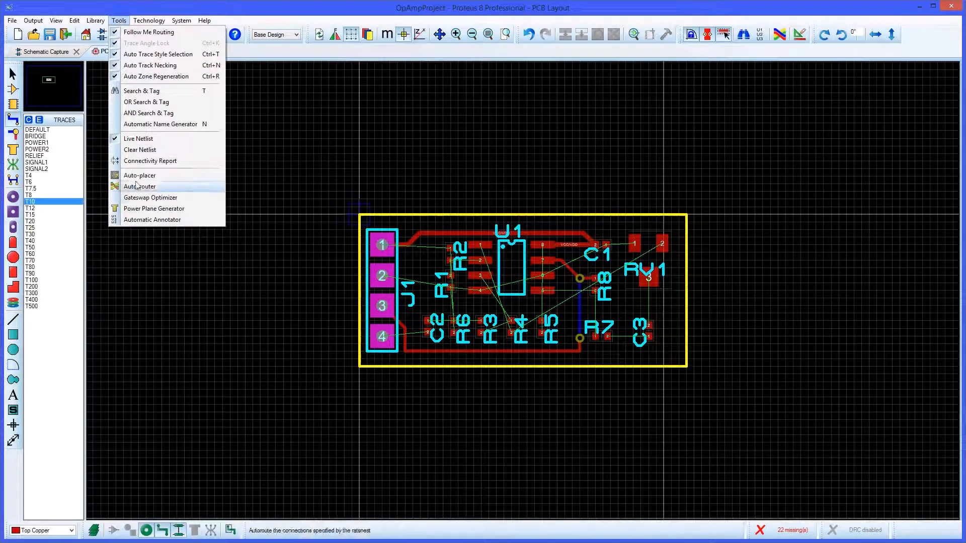
pyautogui.click(139, 209)
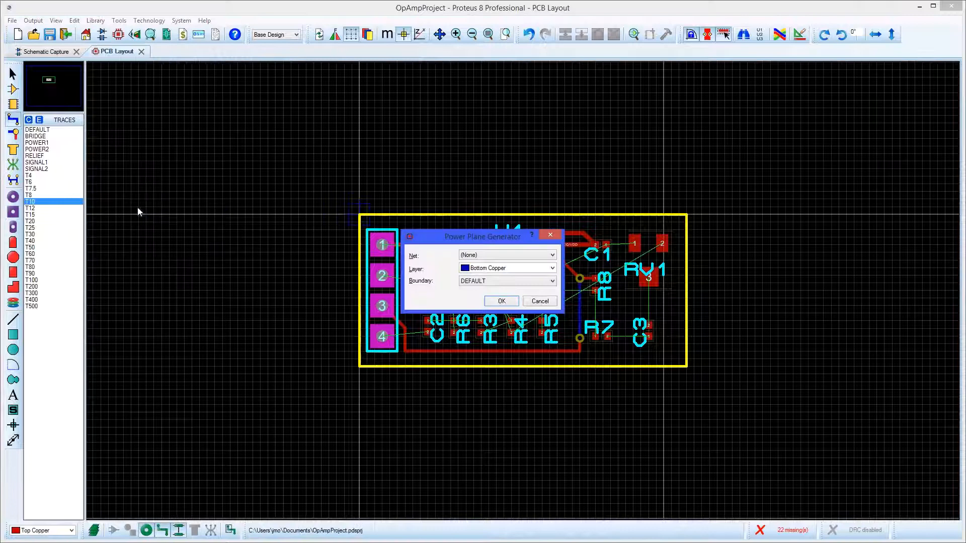
pyautogui.click(552, 256)
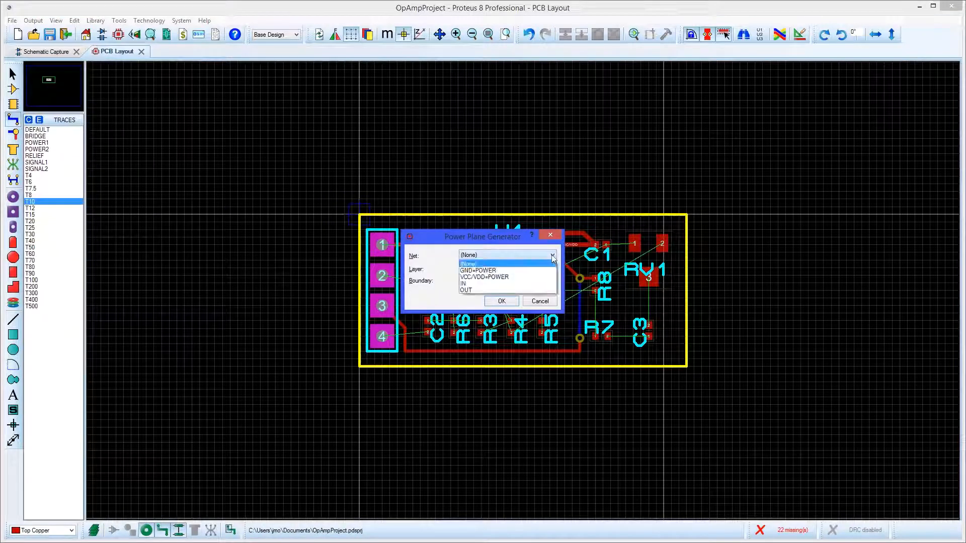
pyautogui.click(551, 271)
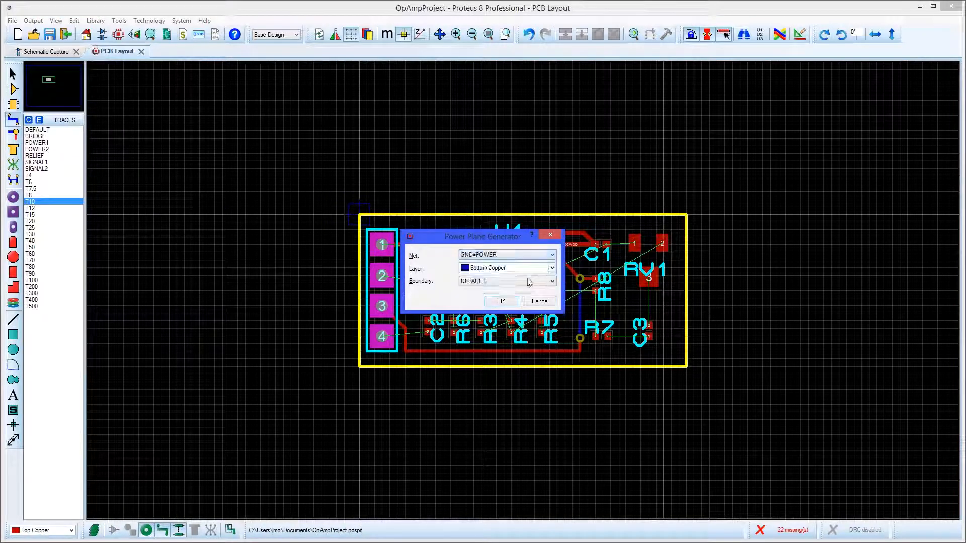
pyautogui.click(516, 304)
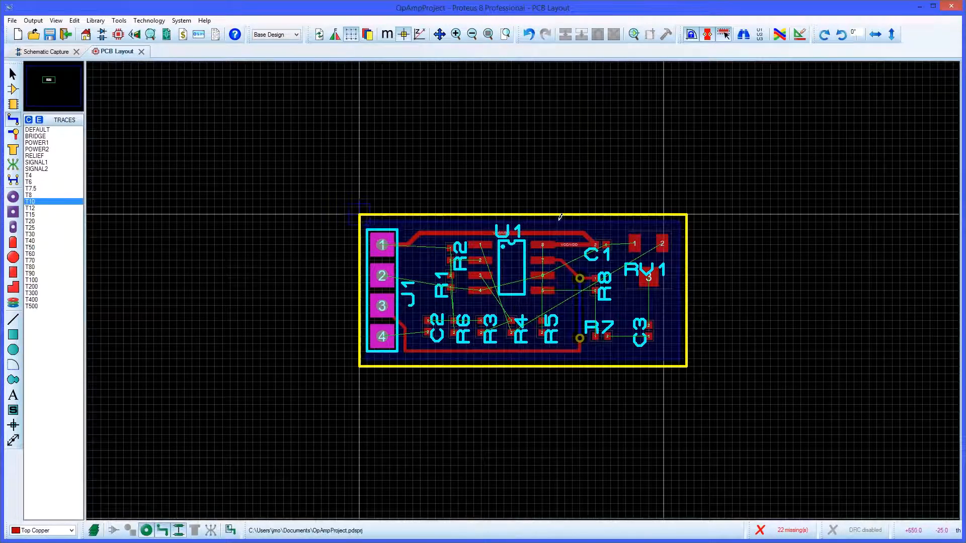
# Step: Inspect the properties of the ground zone on Bottom Copper, keeping its settings
pyautogui.press('F8')
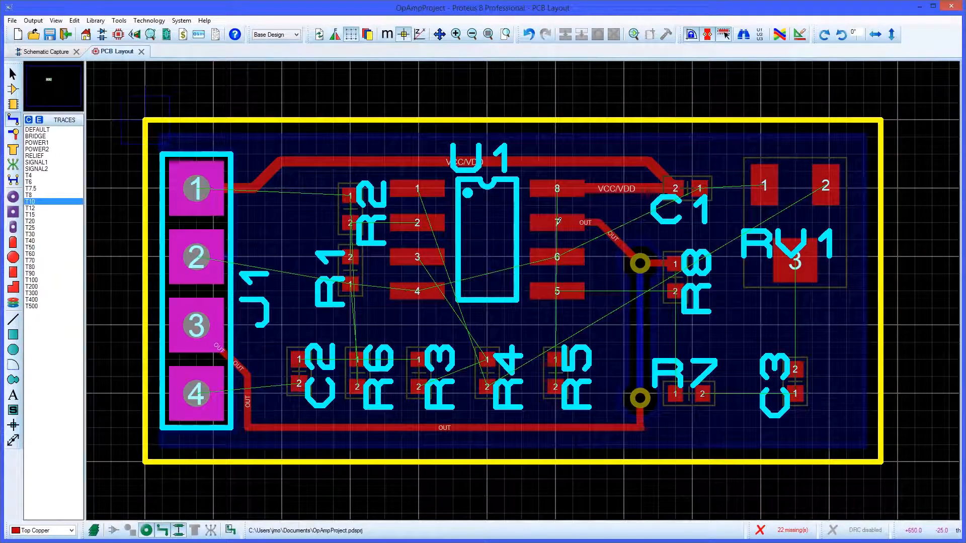
pyautogui.rightClick(620, 135)
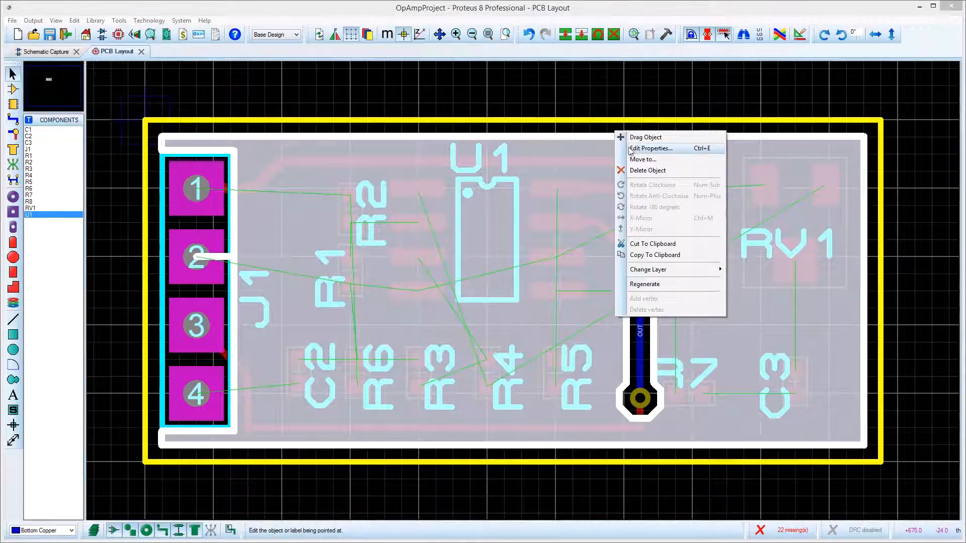
pyautogui.click(629, 149)
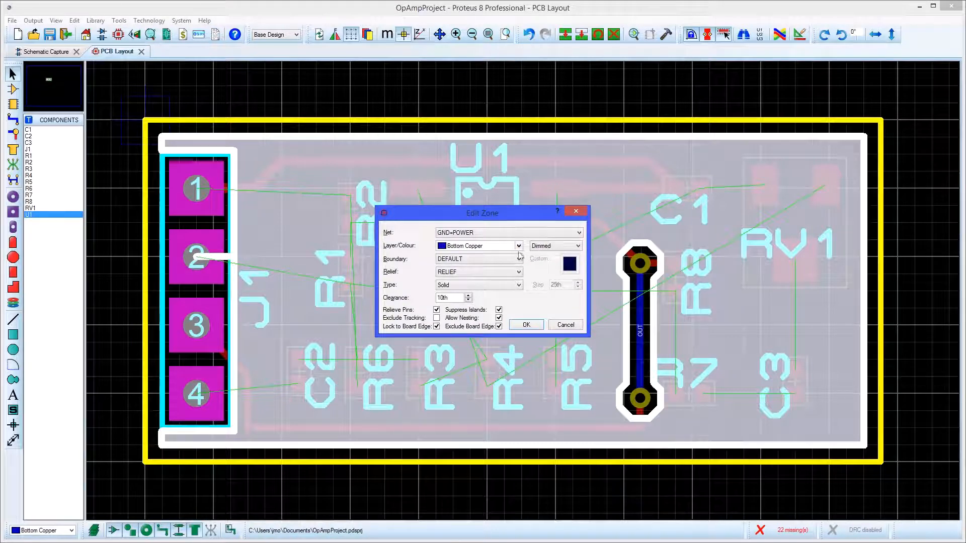
pyautogui.click(527, 325)
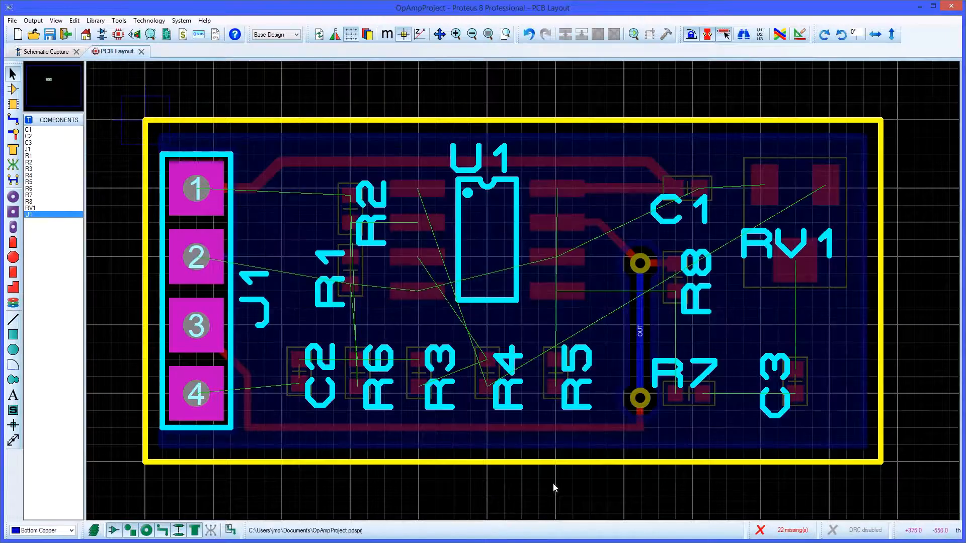
pyautogui.press('F8')
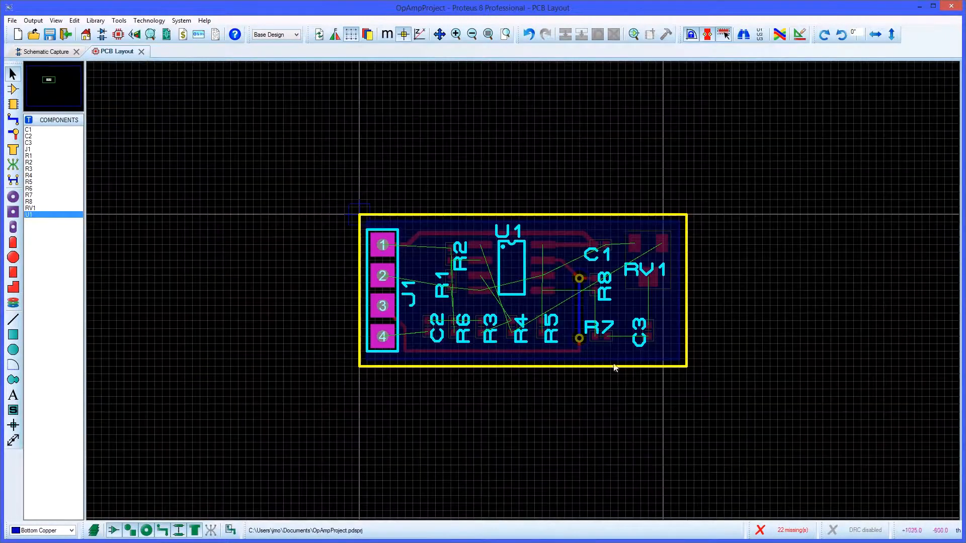
# Step: Autoroute the remaining board connections with the shape-based router's basic schedule and default settings
pyautogui.click(781, 34)
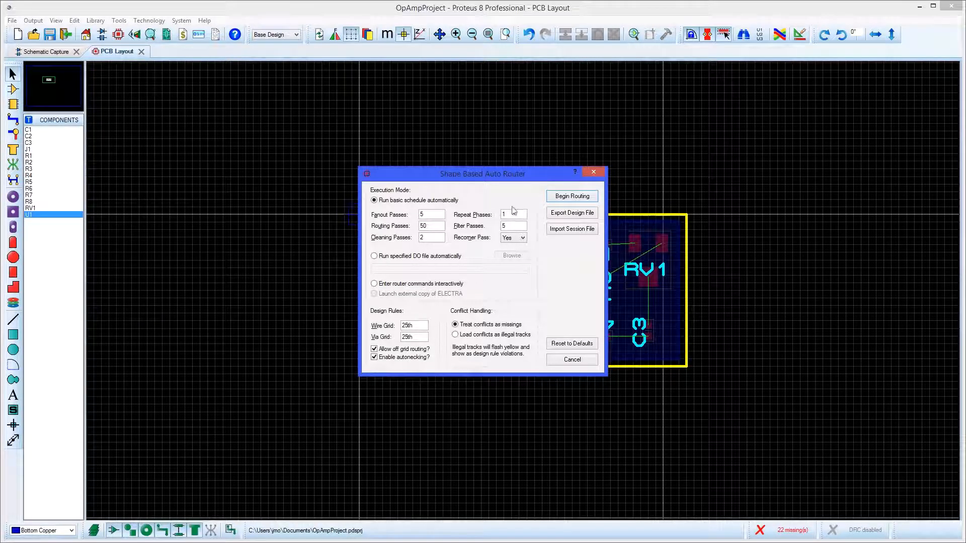
pyautogui.click(579, 198)
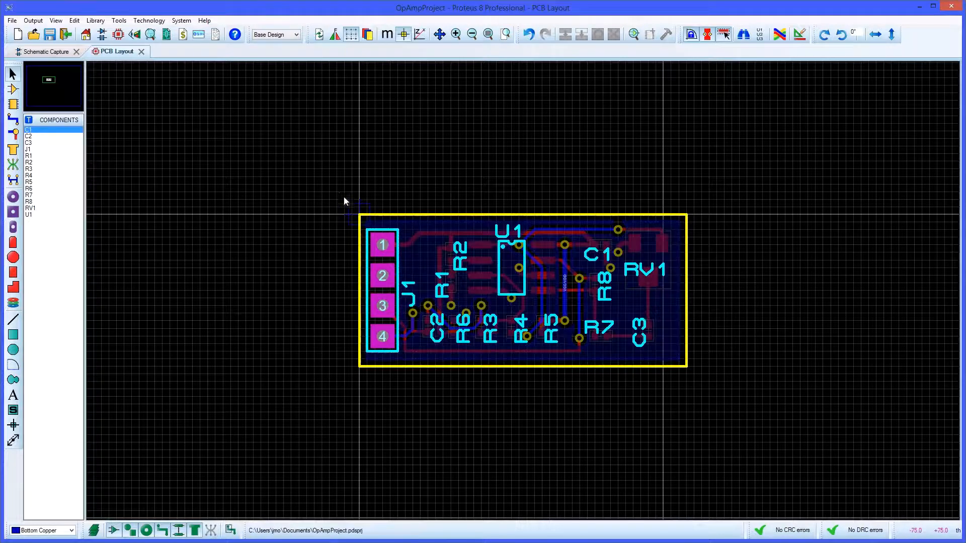
pyautogui.moveTo(337, 191); pyautogui.dragTo(702, 391)
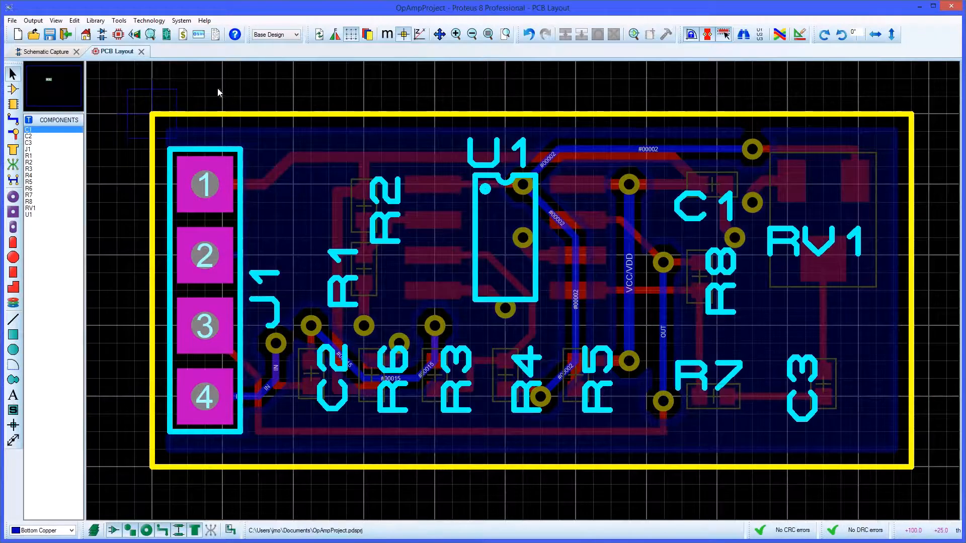
# Step: Change the default text style for part references to the Arial font with a smaller label height
pyautogui.click(151, 21)
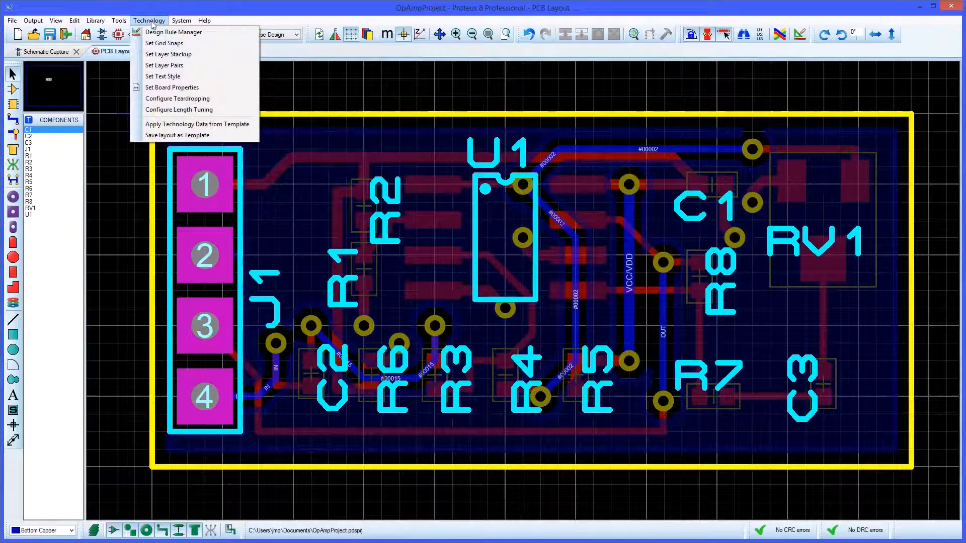
pyautogui.click(158, 78)
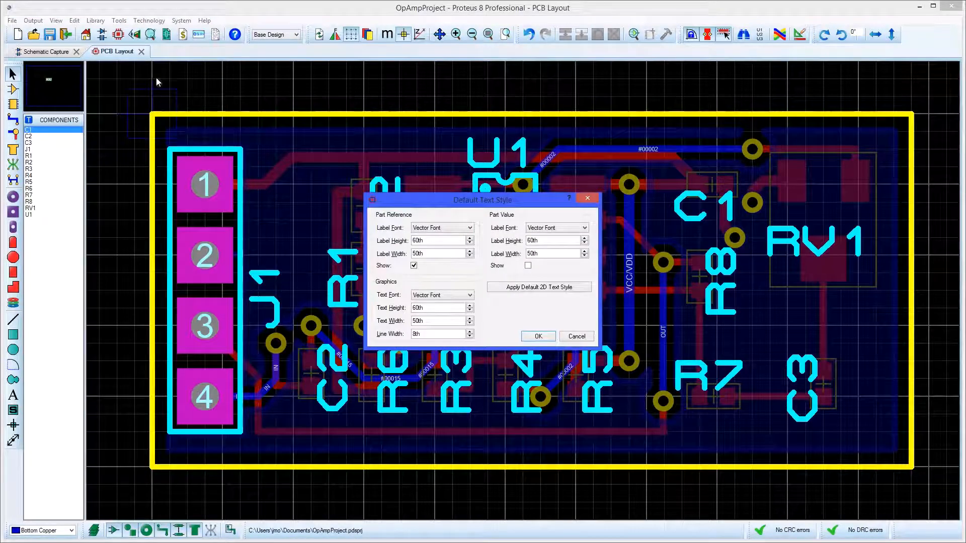
pyautogui.click(448, 228)
pyautogui.moveTo(469, 246); pyautogui.dragTo(470, 267)
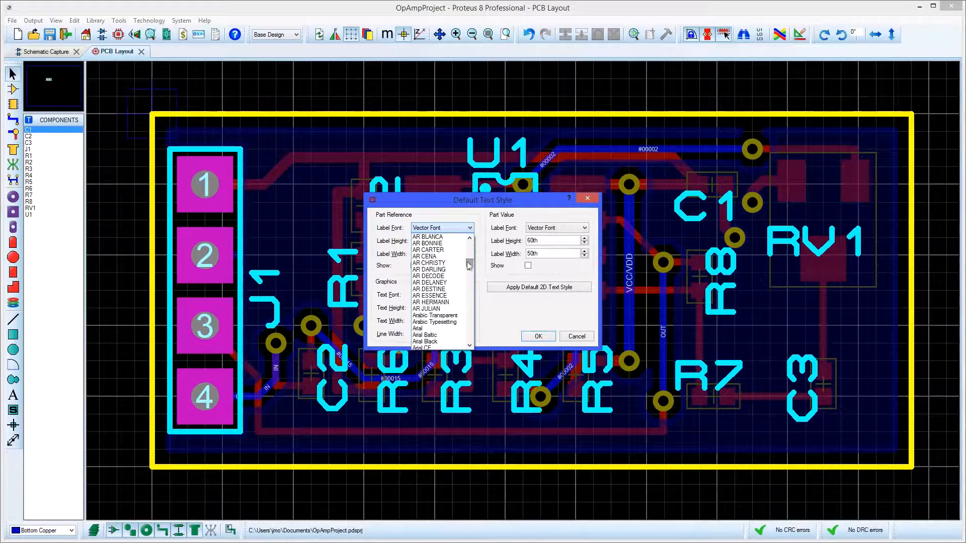
pyautogui.click(421, 333)
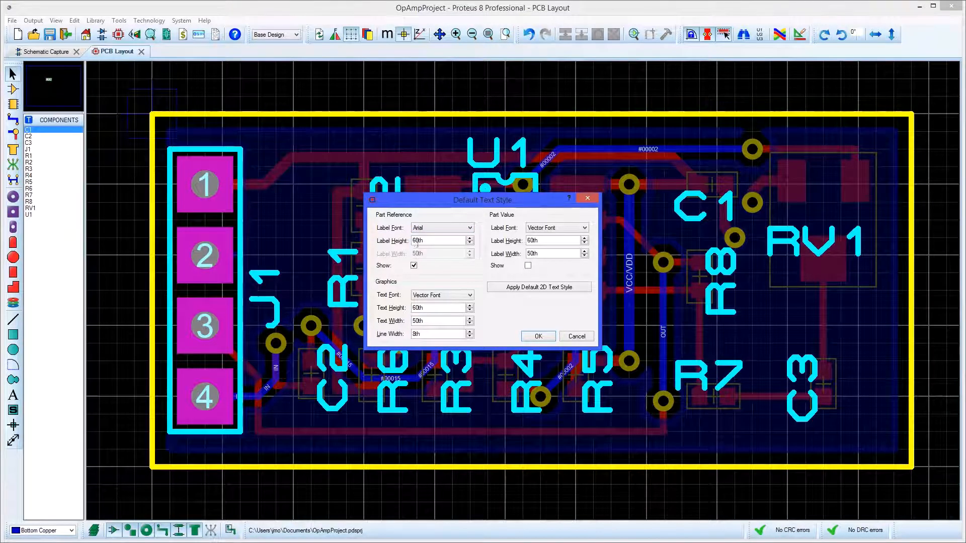
pyautogui.moveTo(416, 241); pyautogui.dragTo(412, 241)
pyautogui.click(538, 336)
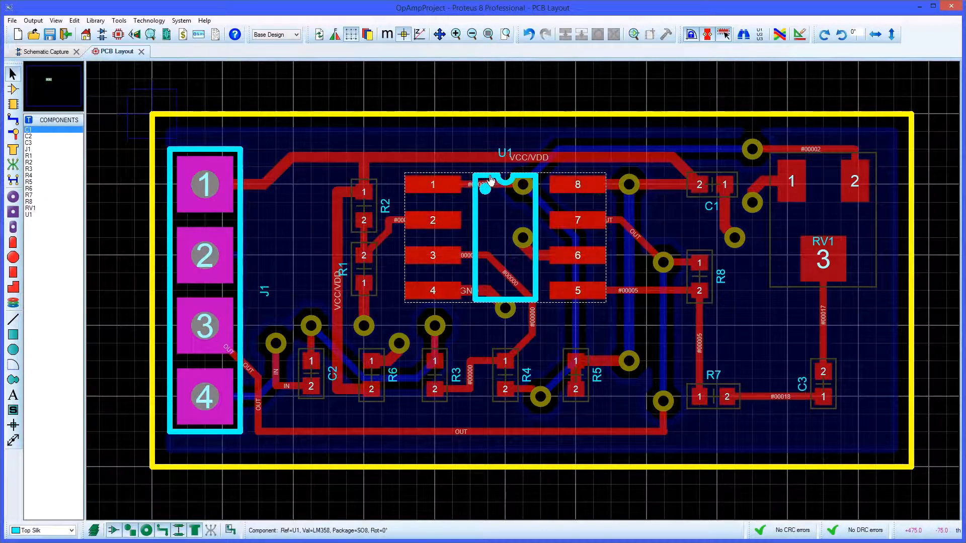
# Step: Assign the M-CAD STEP file SO8-127P600X173.step as U1's 3D mechanical model
pyautogui.rightClick(491, 179)
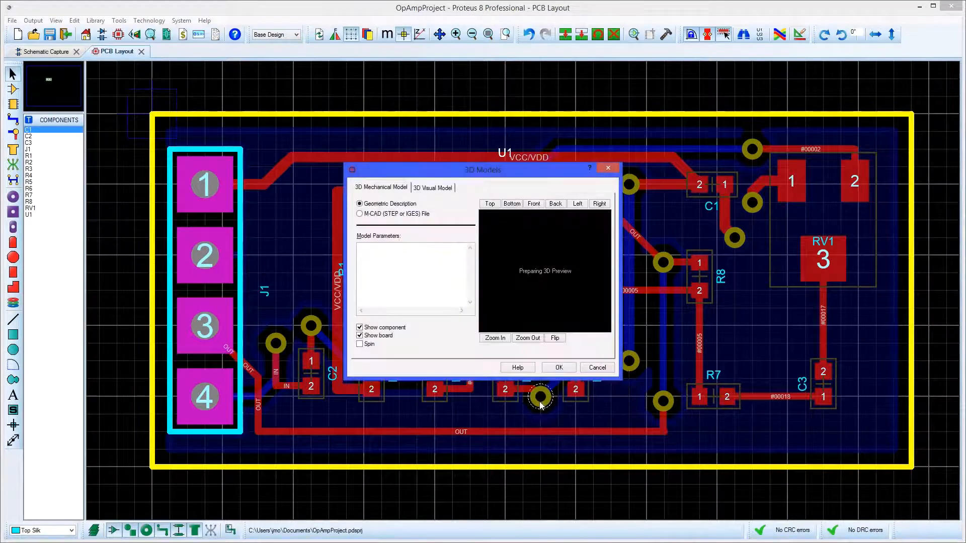
pyautogui.click(360, 214)
pyautogui.click(471, 247)
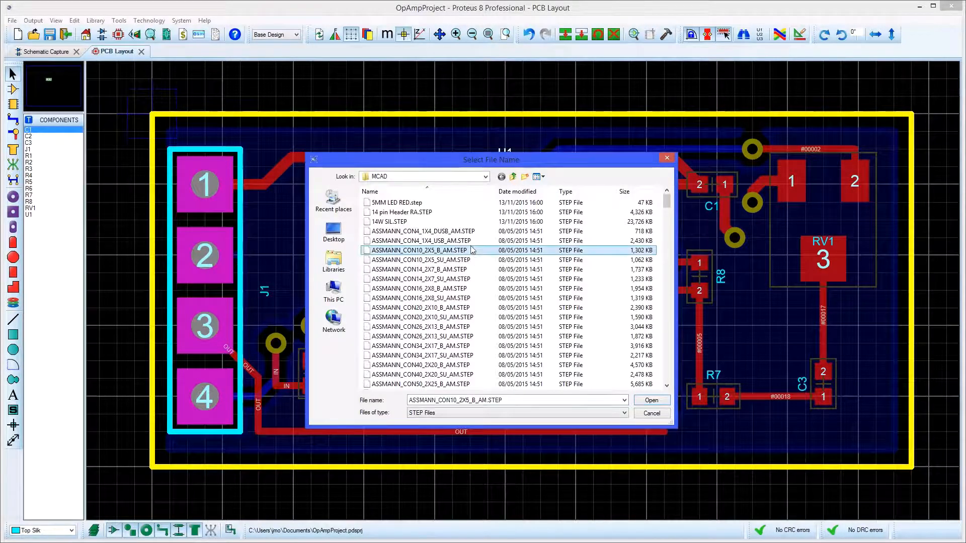
pyautogui.click(473, 250)
pyautogui.scroll(-10, 473, 250)
pyautogui.click(419, 259)
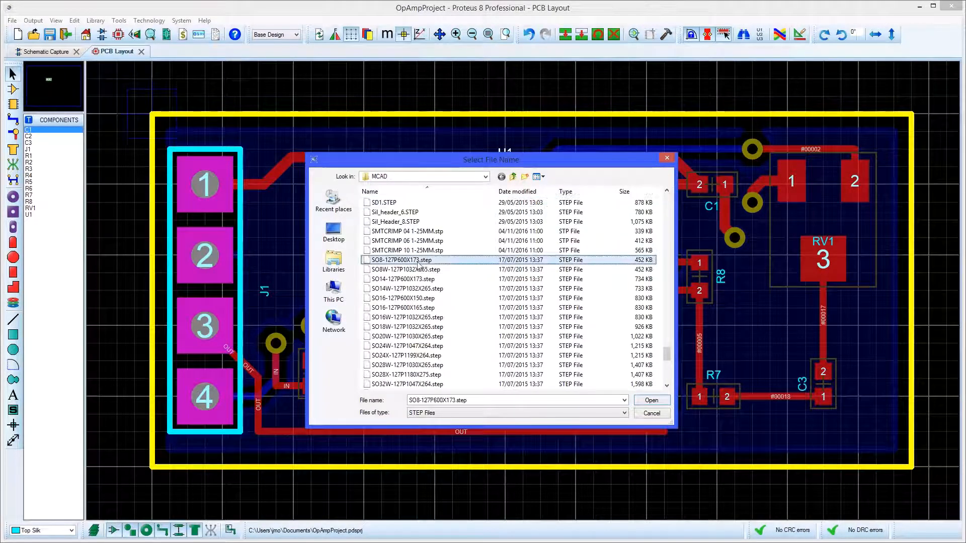
pyautogui.click(650, 400)
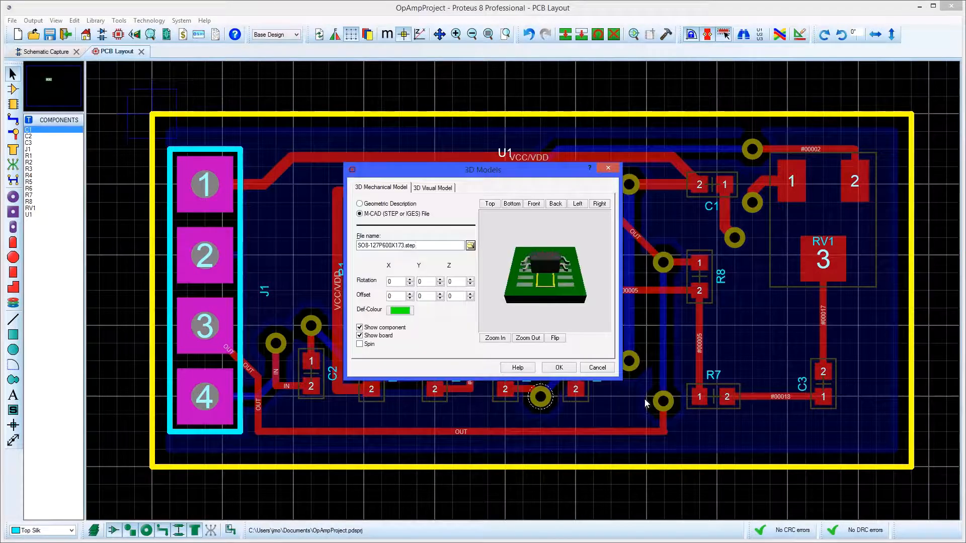
# Step: Adjust the X rotation of U1's STEP model so the package lies flat on the board, and accept the model
pyautogui.click(392, 282)
pyautogui.moveTo(392, 281); pyautogui.dragTo(382, 281)
pyautogui.click(559, 367)
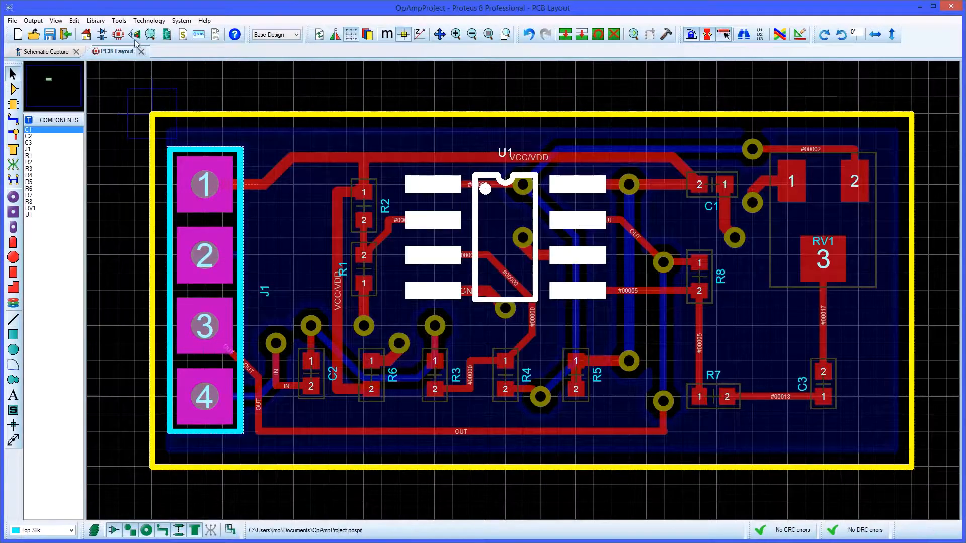
# Step: Inspect the board in the 3D Visualizer from several angles, hiding the components and showing them again
pyautogui.click(135, 39)
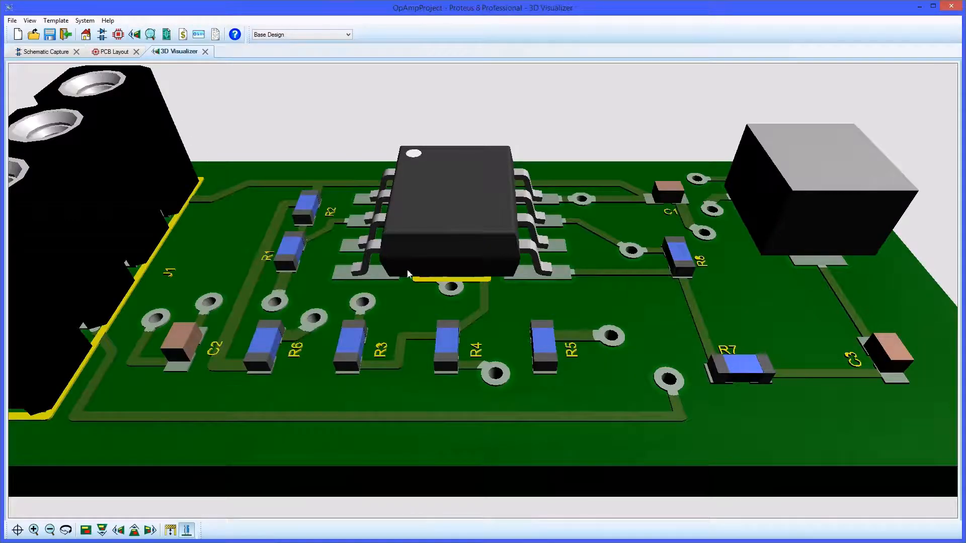
pyautogui.click(447, 275)
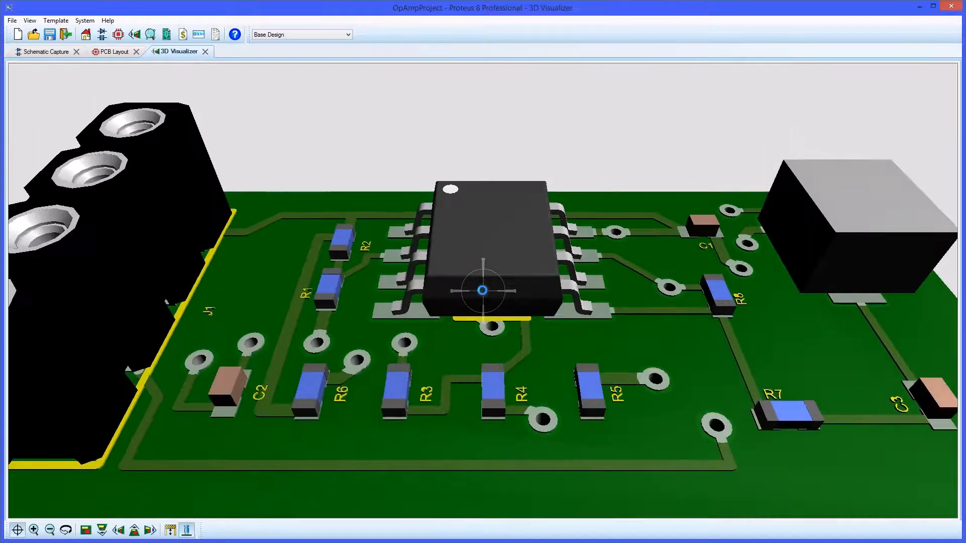
pyautogui.moveTo(482, 291); pyautogui.dragTo(482, 290)
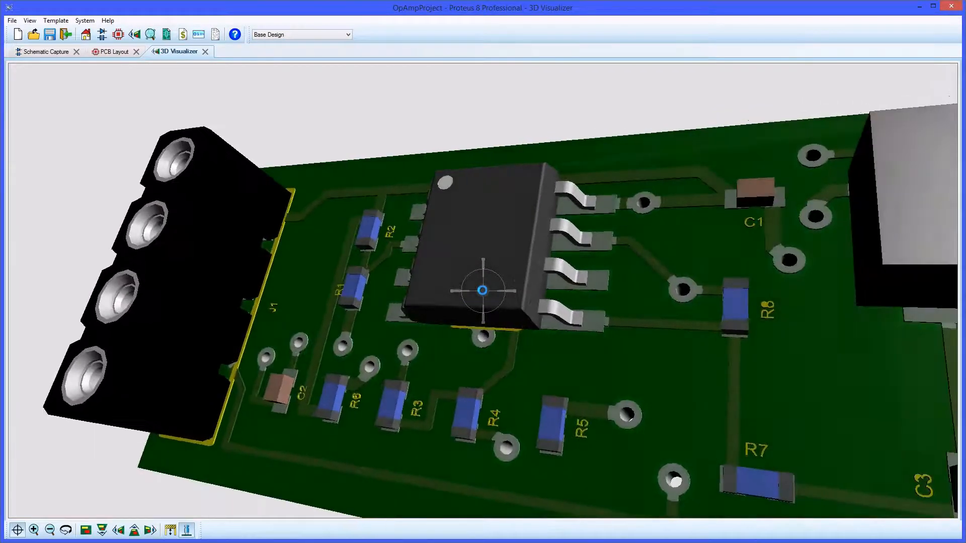
pyautogui.click(483, 290)
pyautogui.click(187, 533)
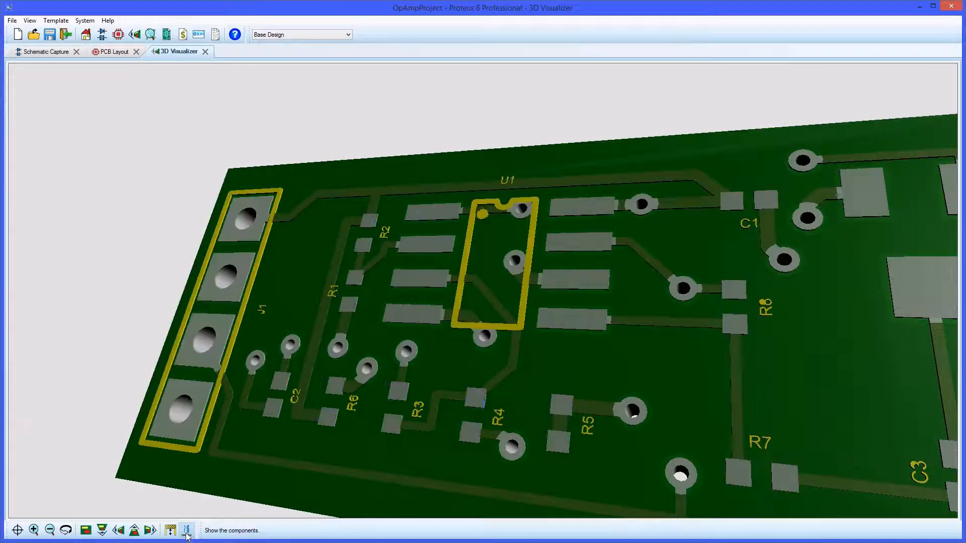
pyautogui.click(187, 534)
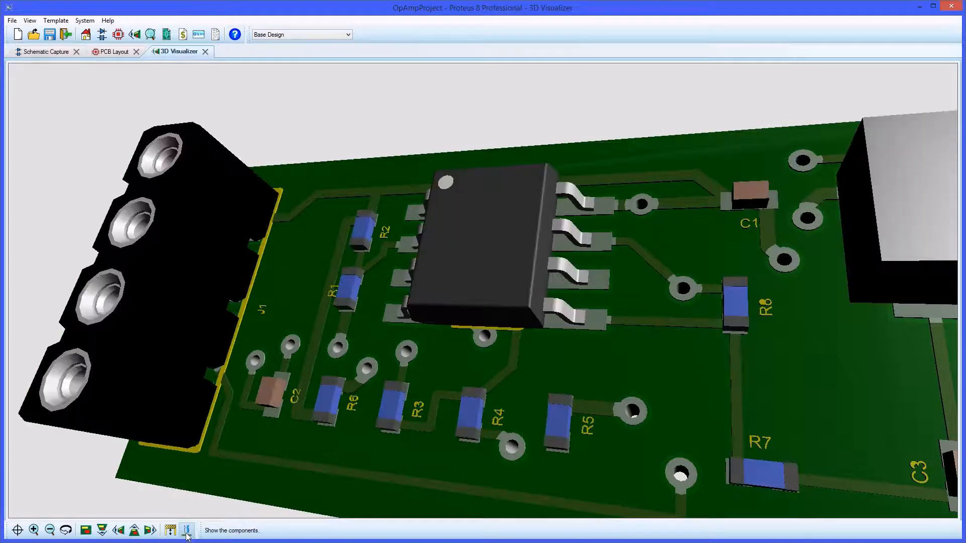
# Step: Return to the PCB layout and review the available manufacturing output options
pyautogui.click(114, 52)
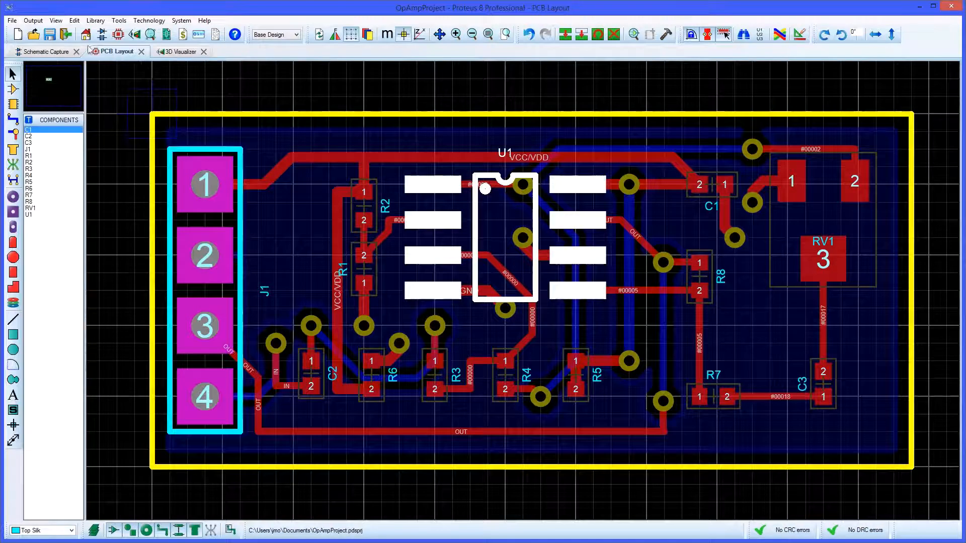
pyautogui.click(36, 21)
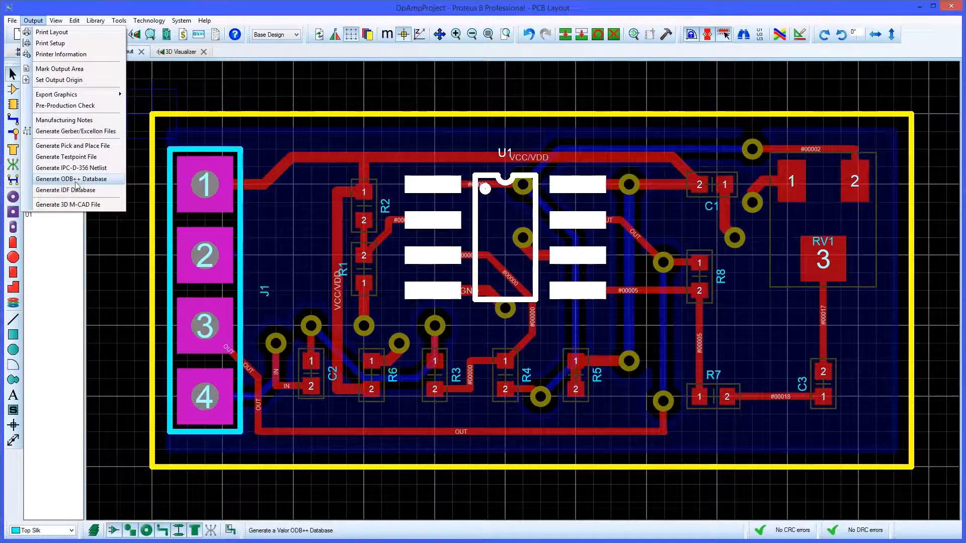
pyautogui.click(101, 236)
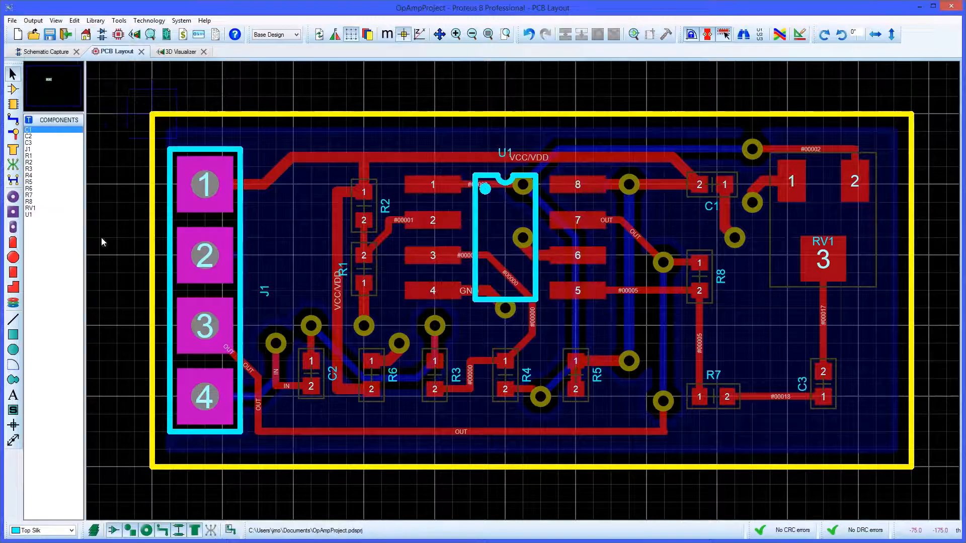